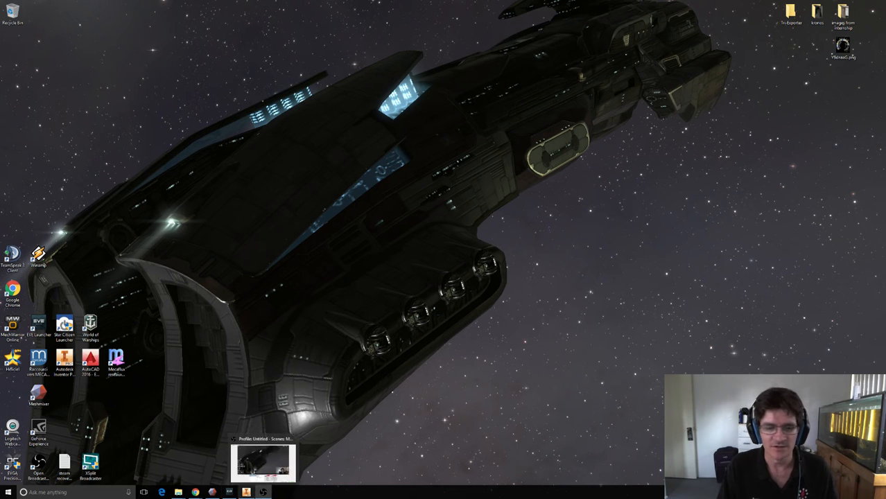
Bring up the EVE Online Launcher and check the location of its shared cache folder.
click(229, 491)
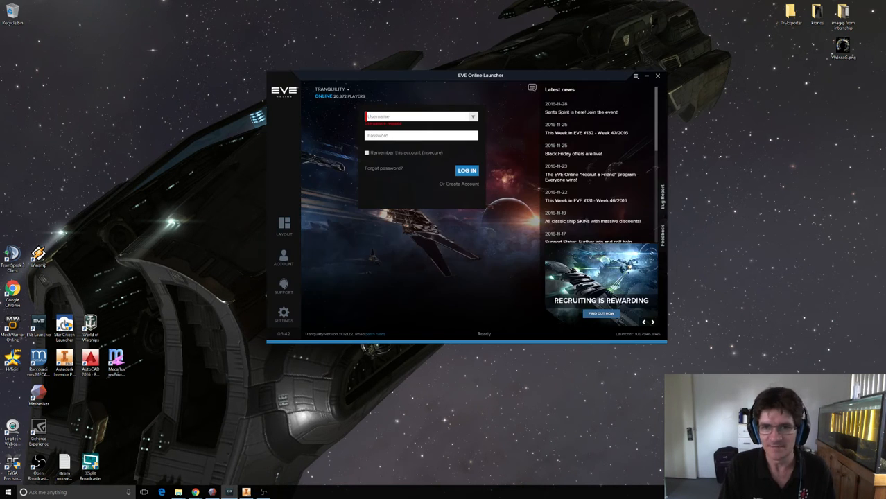
click(635, 76)
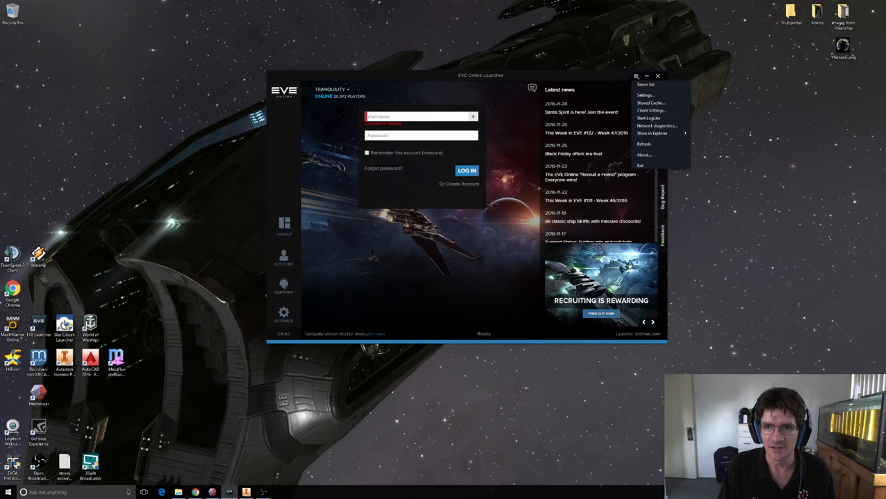
click(650, 102)
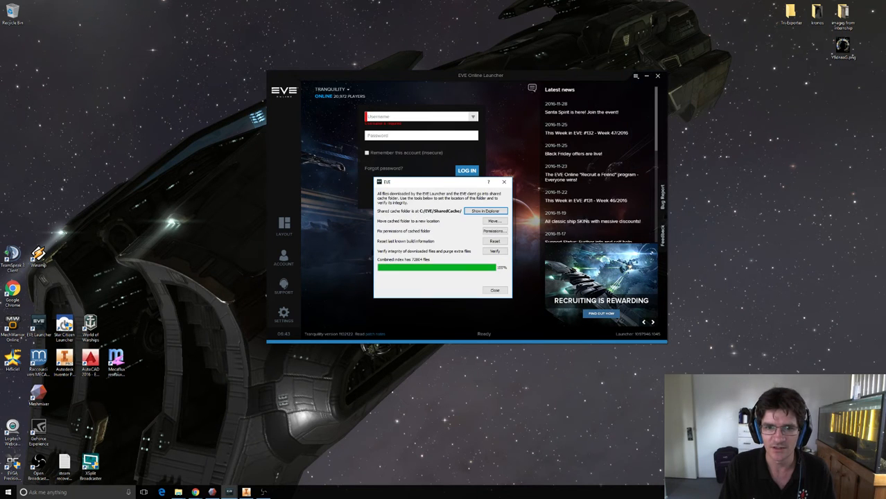
click(494, 290)
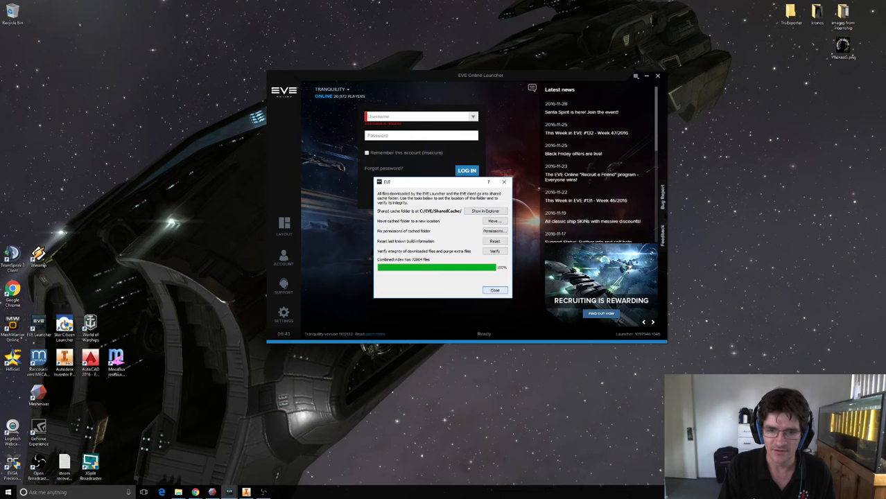
Accept the launcher settings with Download everything enabled, and minimize the launcher.
click(635, 75)
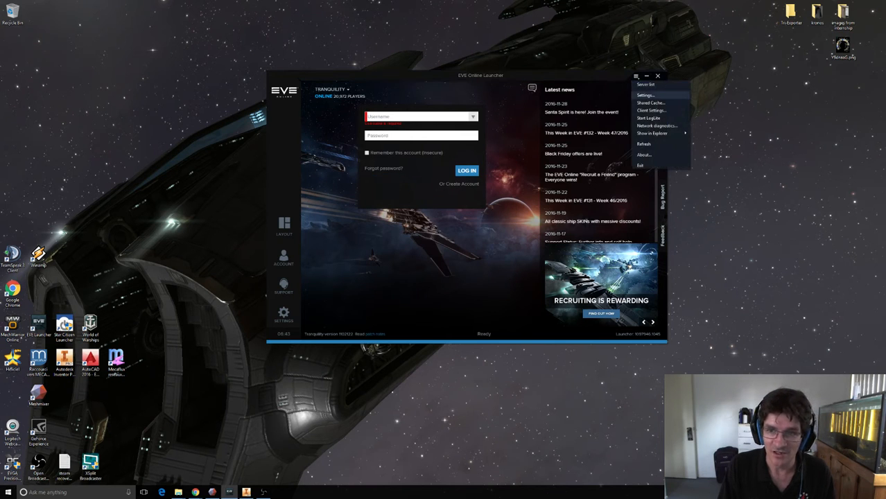
click(652, 95)
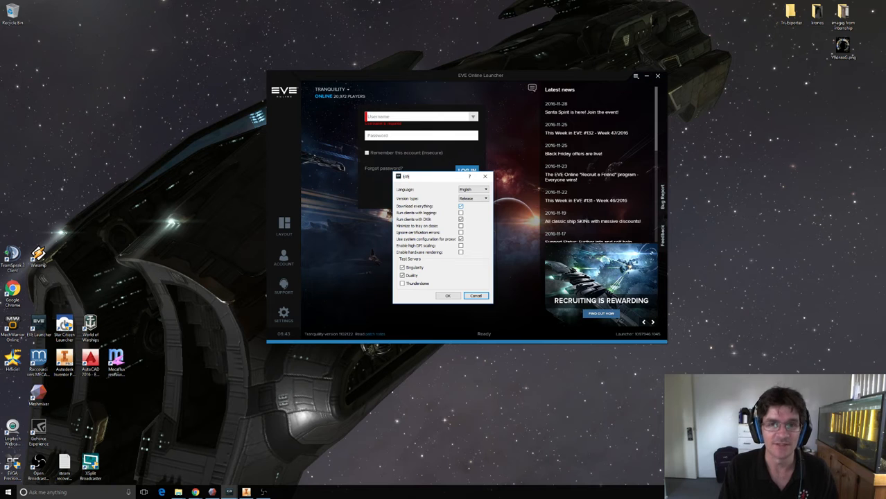
click(447, 295)
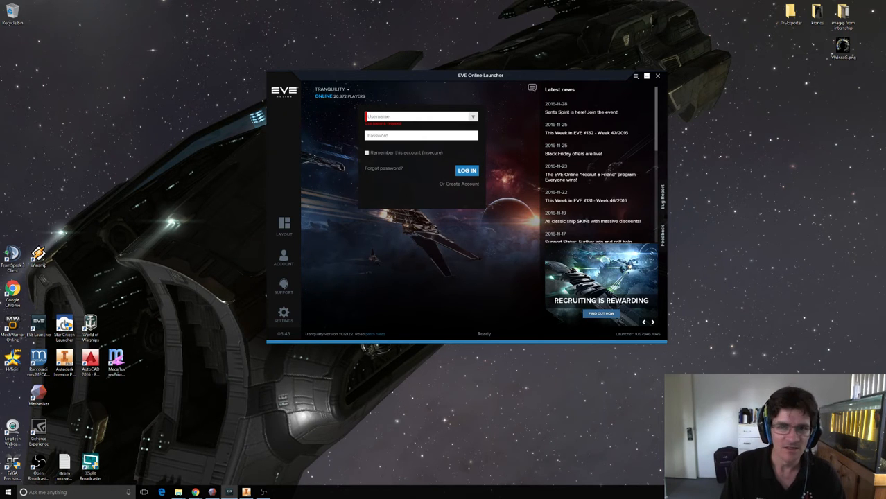
click(646, 76)
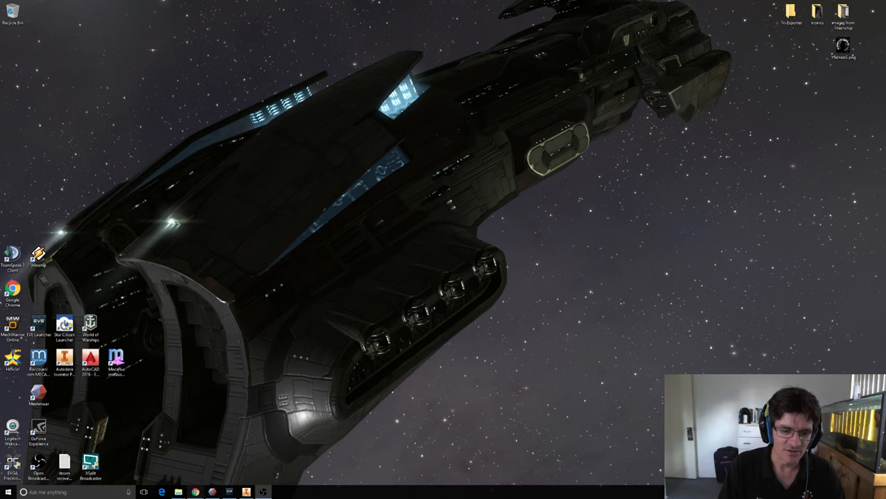
Switch to Chrome and read the Facebook post about the Kronos hull 3D print and its comments.
click(196, 492)
click(232, 461)
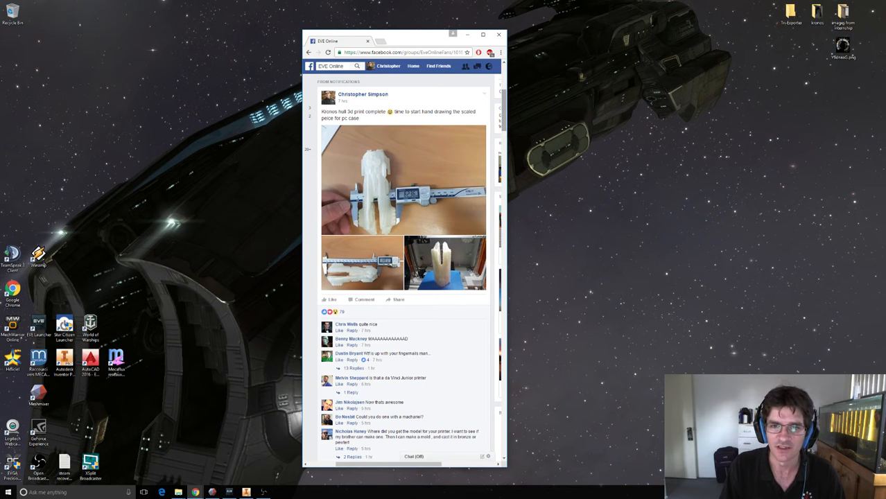
scroll(405, 268, down, 1)
scroll(405, 267, down, 3)
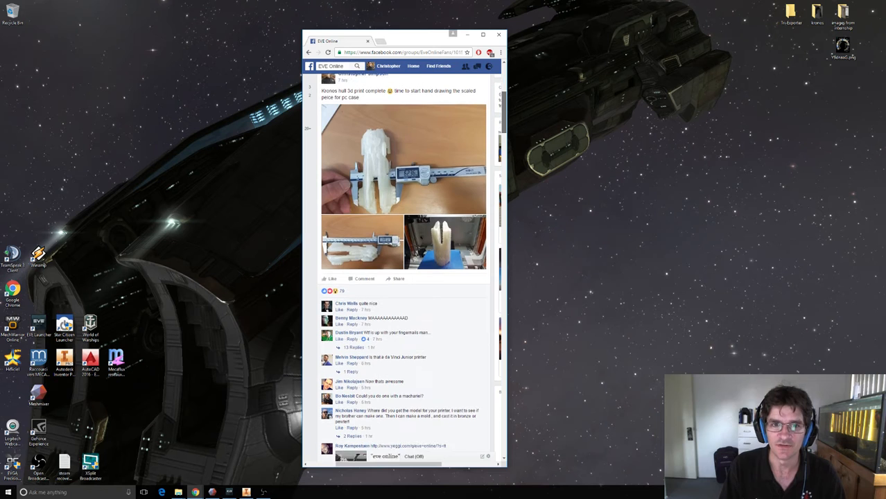
scroll(404, 267, down, 3)
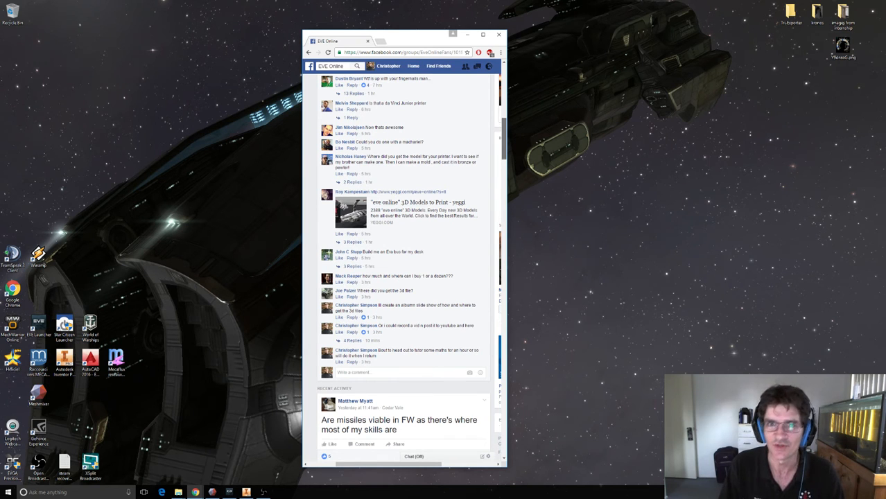
drag(504, 139, 504, 138)
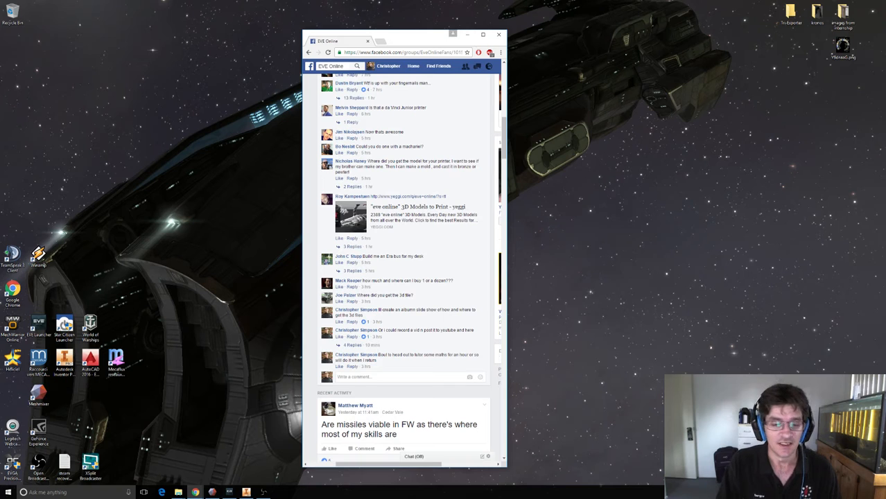
View the TriExporter 0.5.1.1 release page and the Meshmixer website, and minimize the browser windows.
click(212, 492)
mouse_move(195, 492)
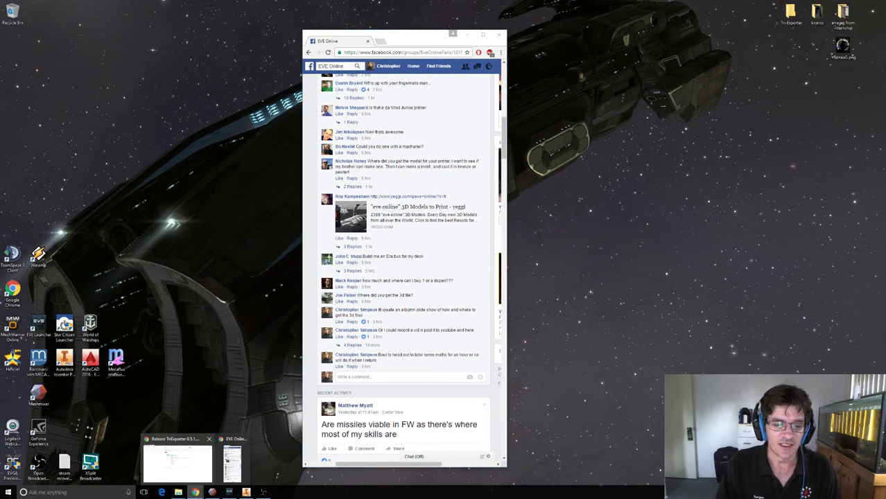
click(176, 461)
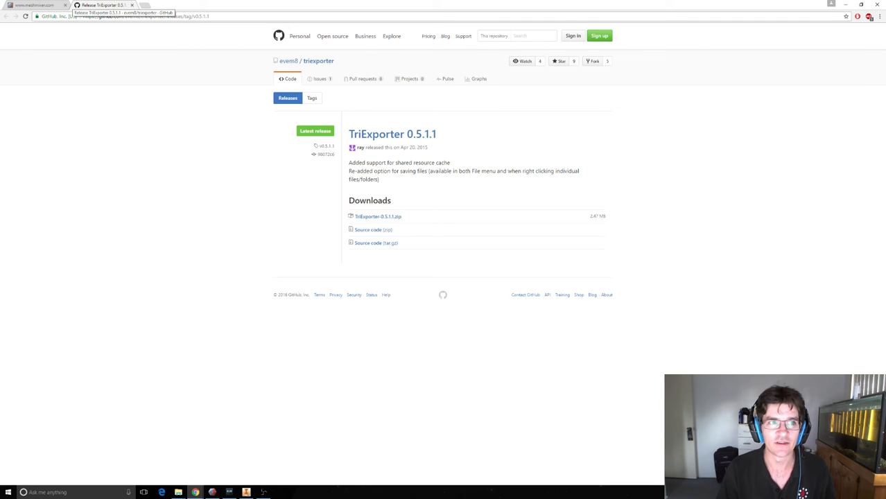
click(42, 4)
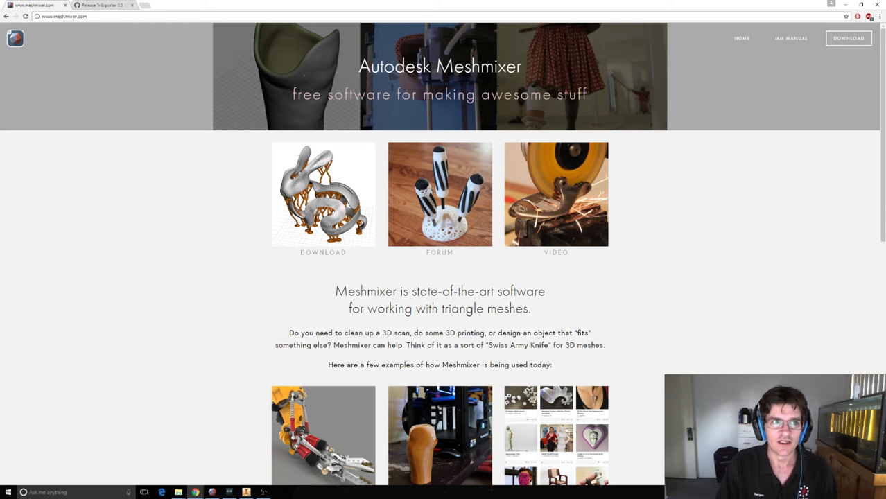
click(103, 5)
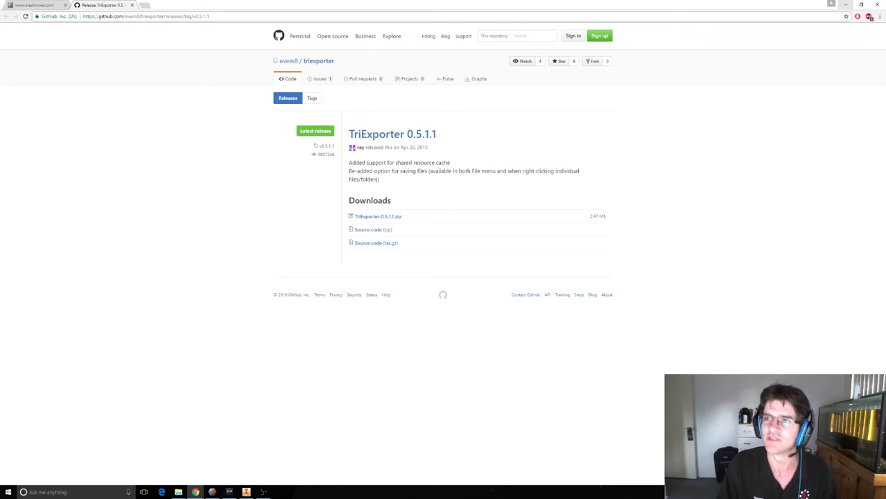
click(845, 4)
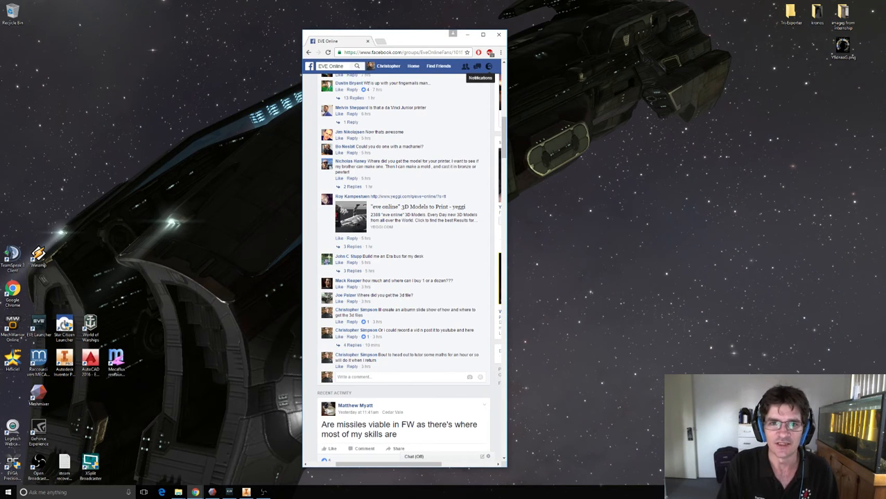
click(467, 34)
Extract the TriExporter-0.5.1.1 (1).zip archive from the desktop's Tri-Exporter folder into its default destination.
double_click(790, 14)
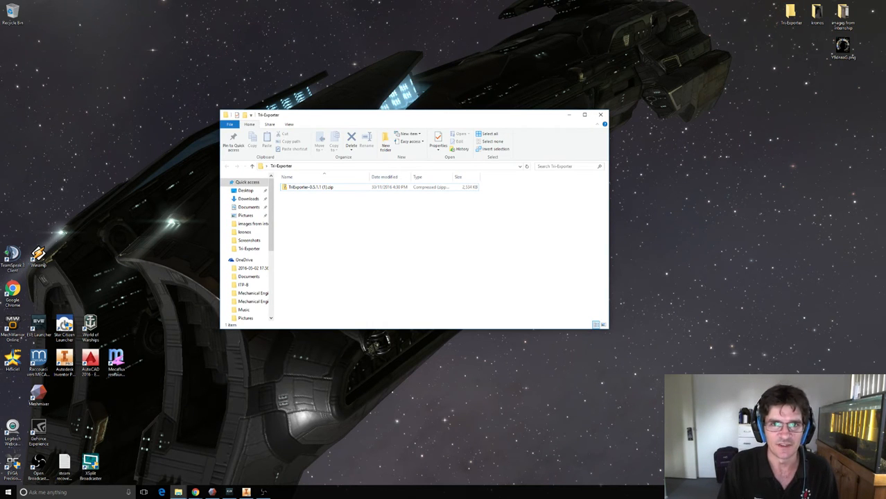
right_click(302, 188)
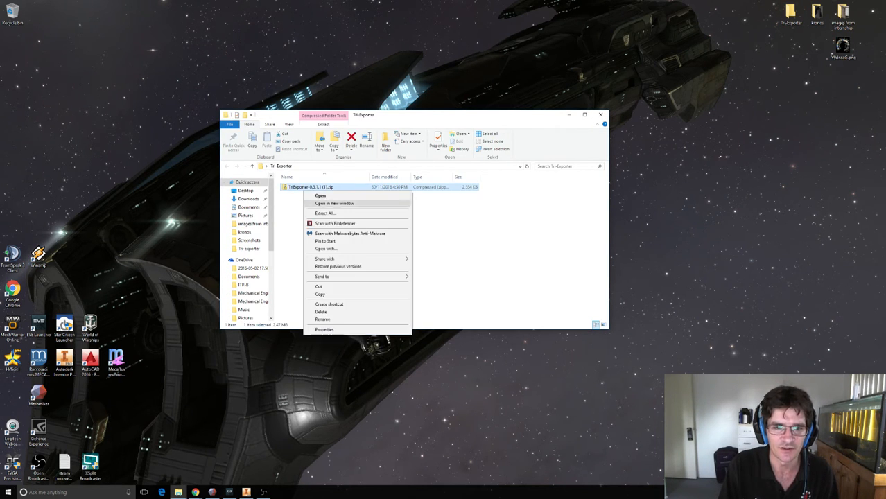
click(325, 214)
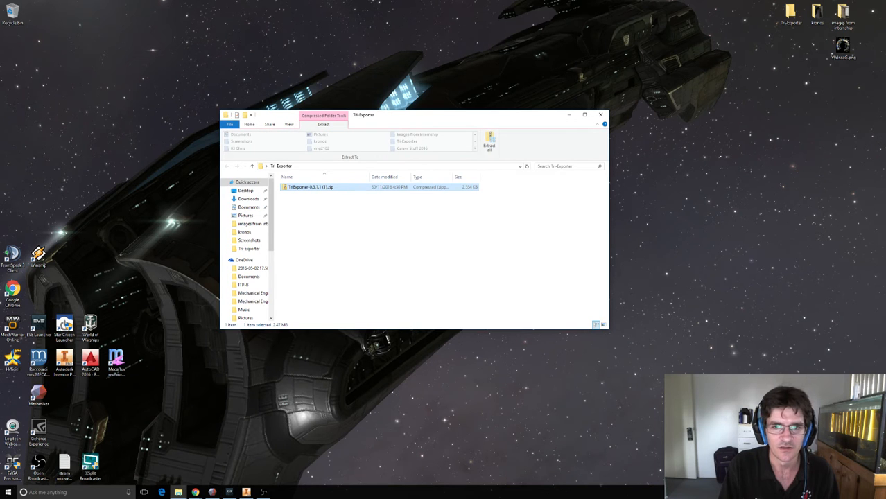
click(489, 142)
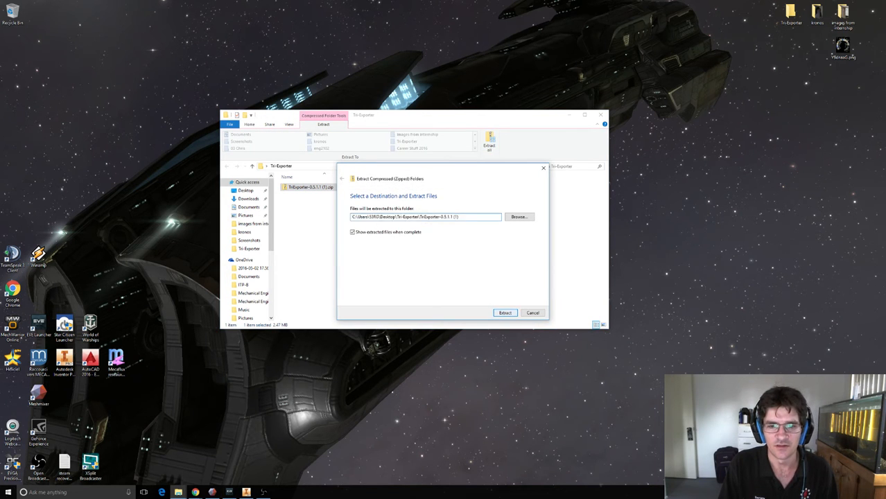
click(504, 313)
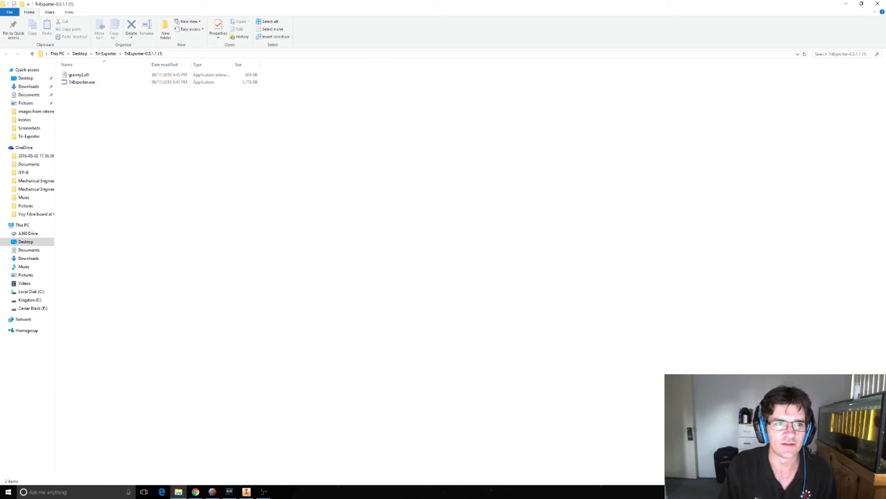
Launch TriExporter.exe from the extracted TriExporter-0.5.1.1 (1) folder.
click(105, 54)
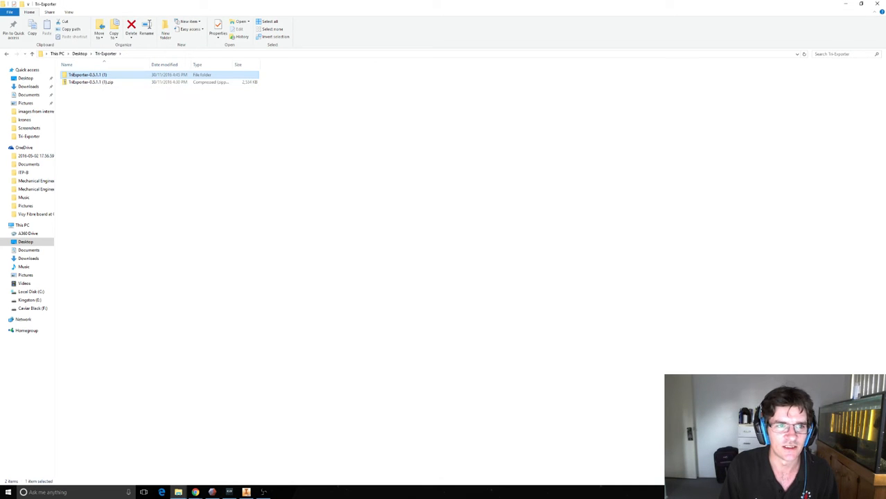
double_click(86, 74)
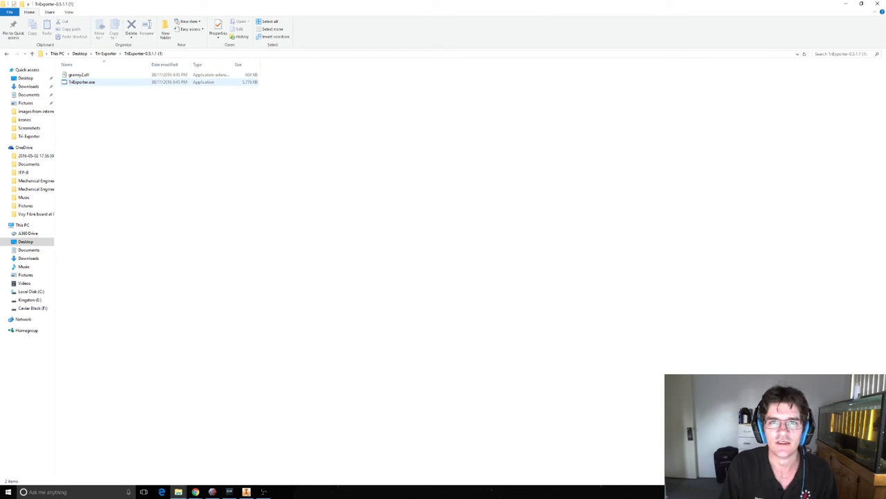
click(86, 82)
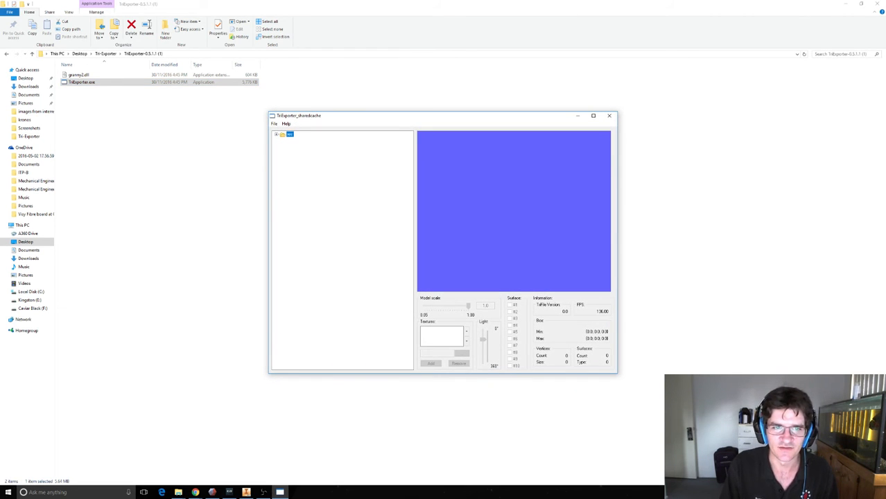
Set TriExporter's EVE folder to the tq folder inside EVE\SharedCache on Local Disk (C:).
click(274, 124)
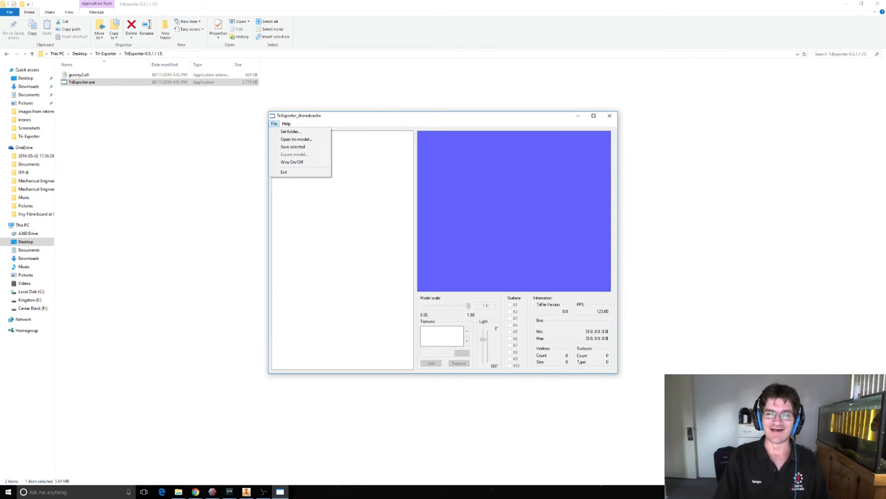
click(290, 131)
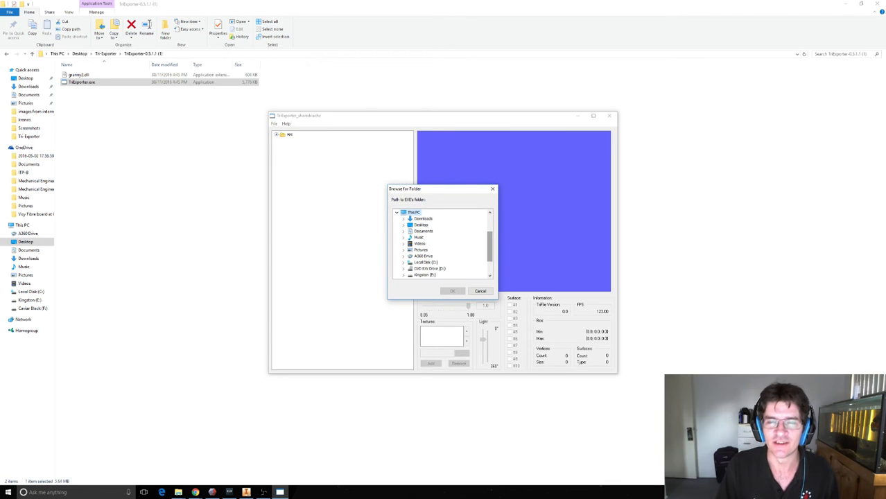
scroll(489, 246, down, 2)
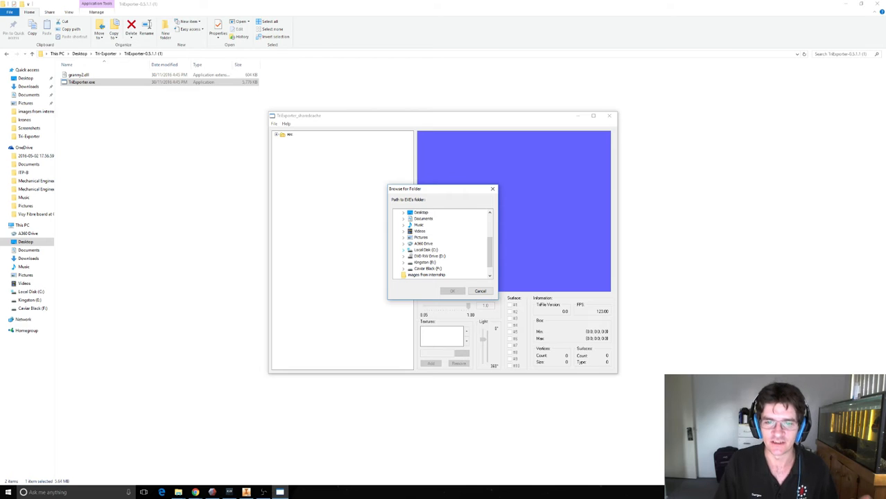
click(403, 250)
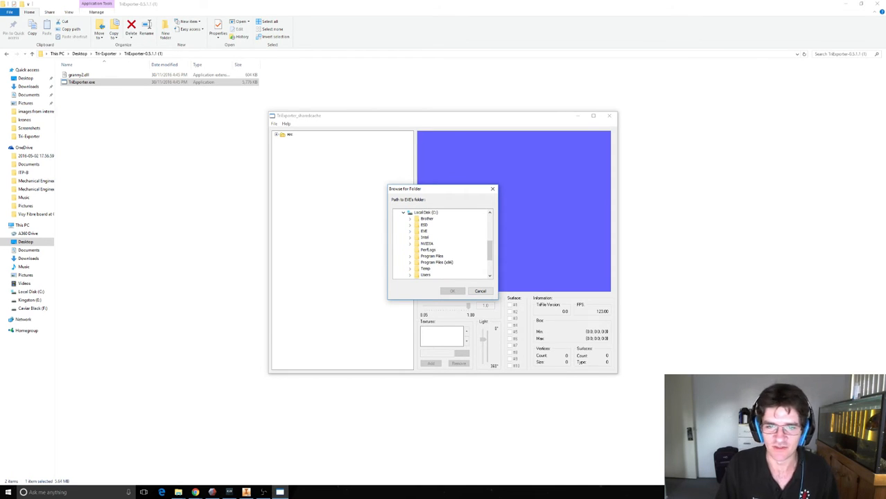
click(409, 231)
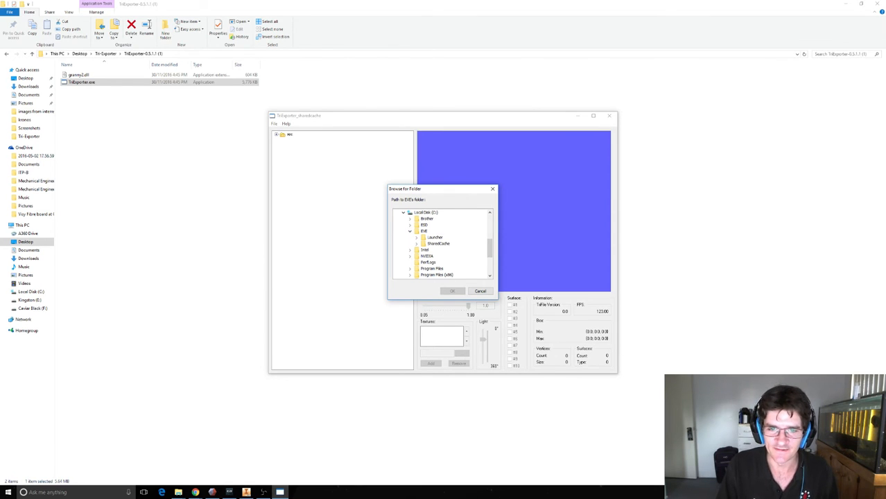
click(416, 243)
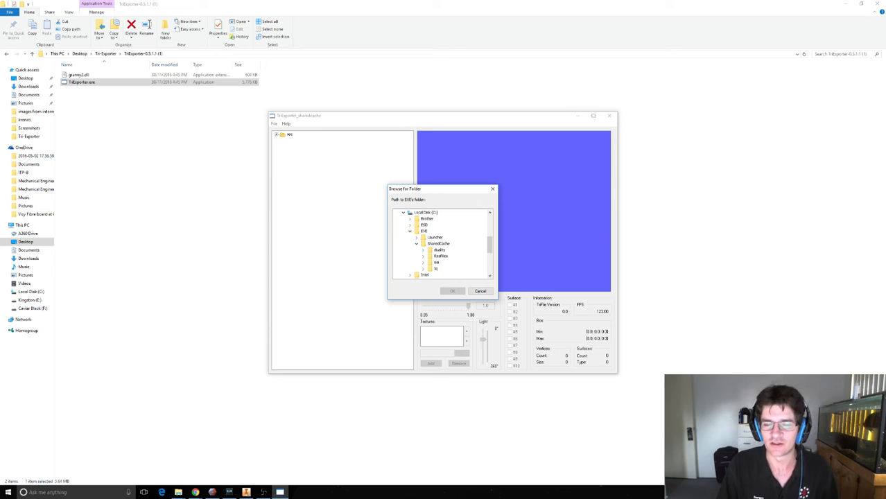
scroll(440, 242, down, 1)
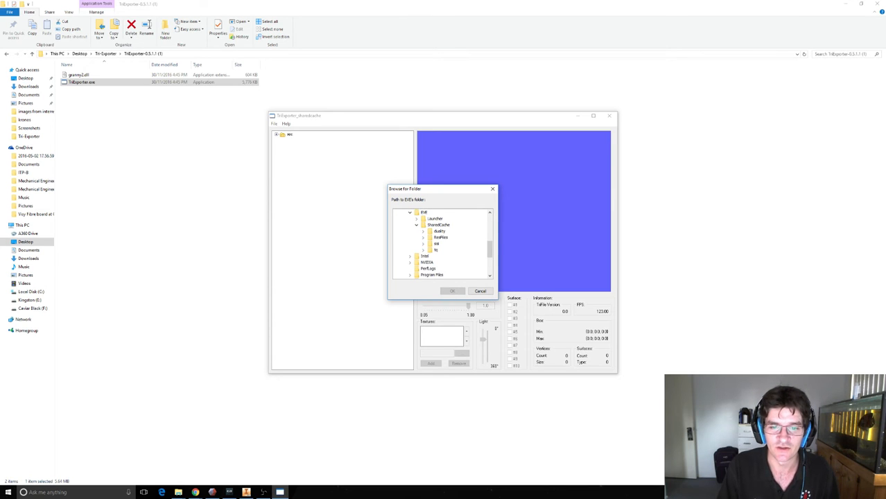
click(423, 250)
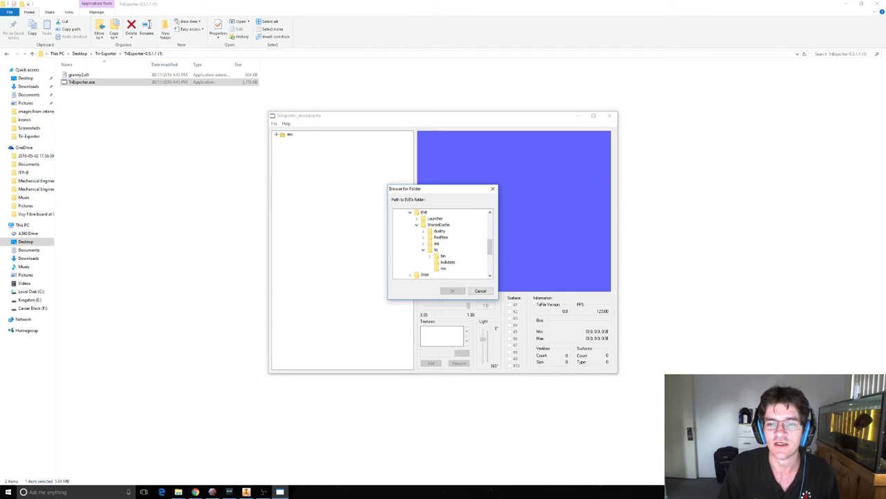
click(435, 249)
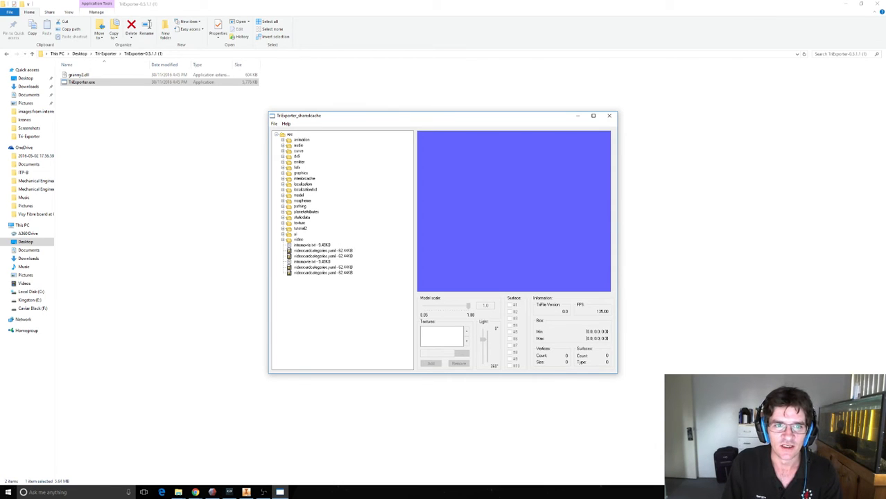
Expand the resource tree through dx9, model, ship, gallente and battleship down to the contents of the gb2 folder.
click(283, 156)
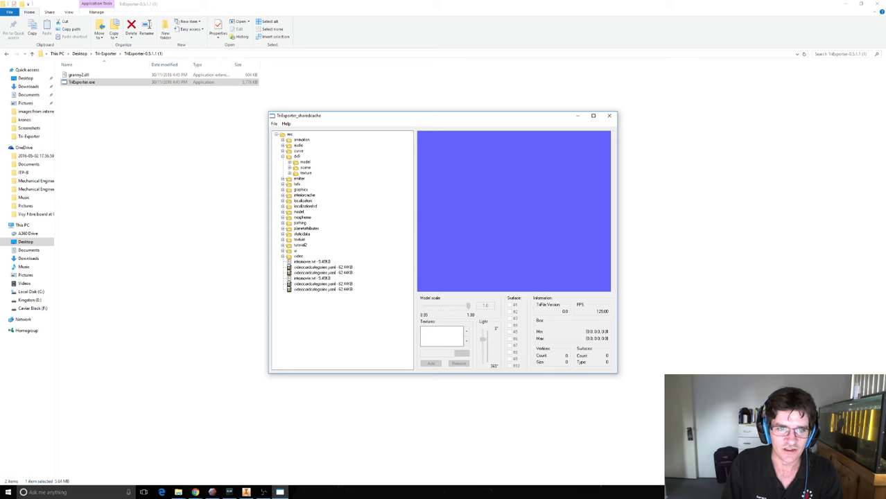
click(289, 162)
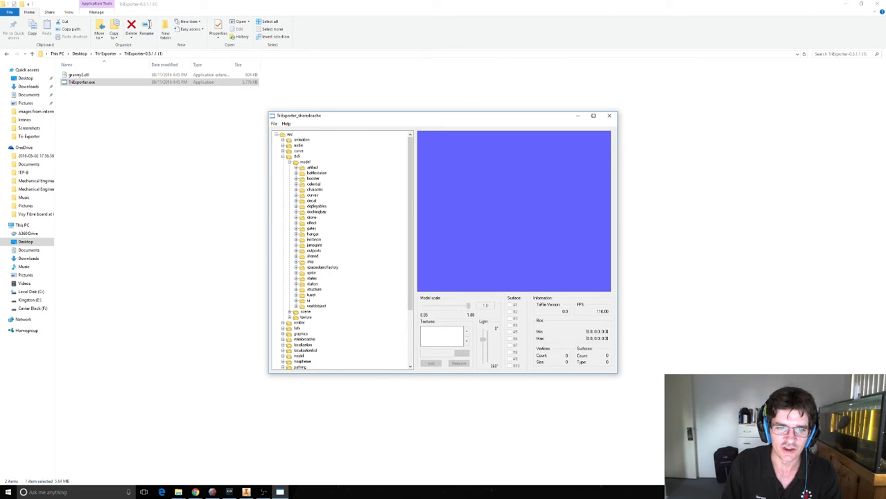
click(296, 262)
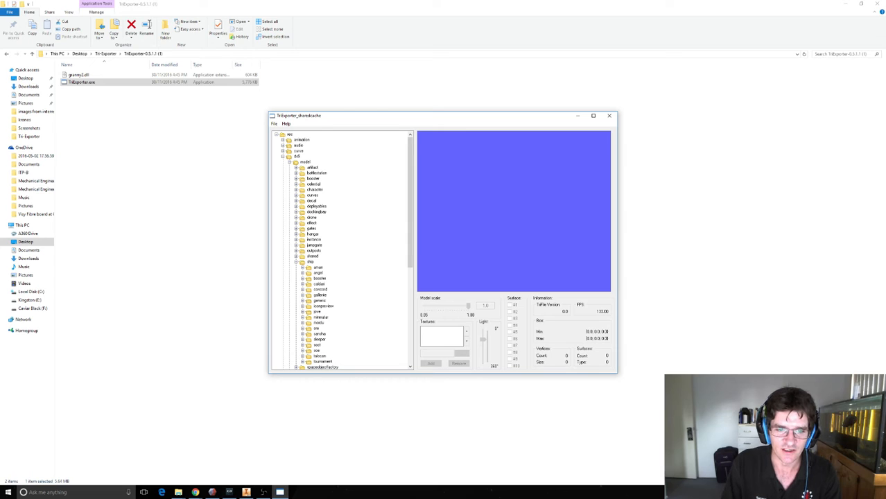
click(302, 294)
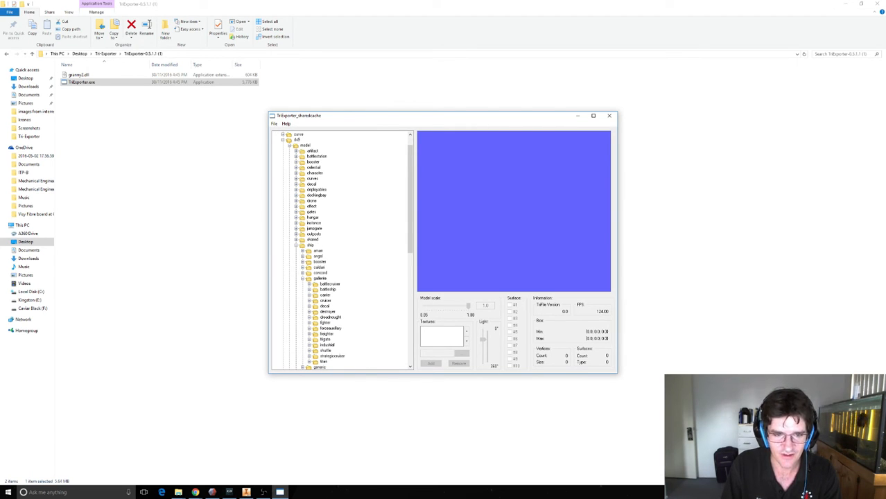
click(309, 290)
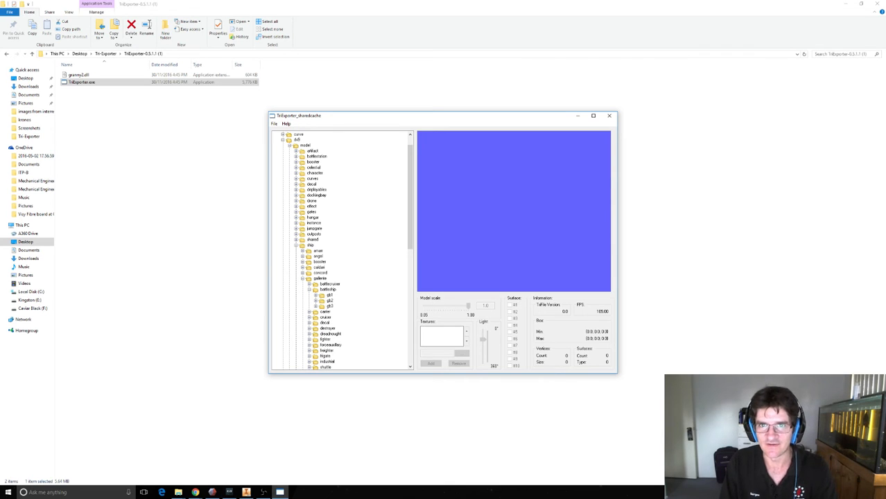
drag(409, 201, 410, 224)
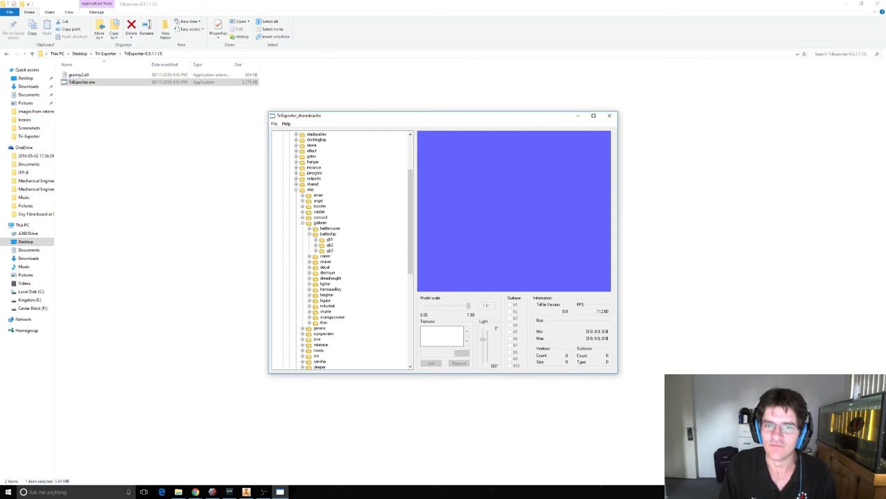
click(315, 245)
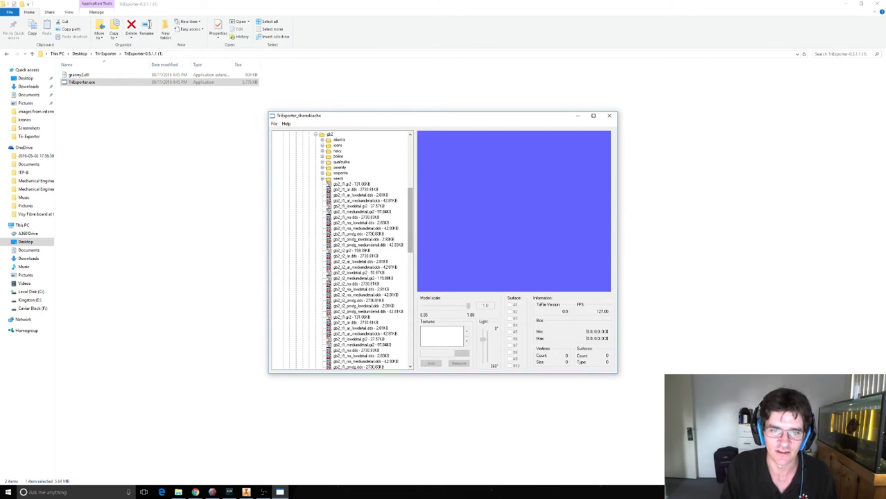
Find the full-detail gb2_t2.gr2 model among the gb2 files and load it into the preview.
scroll(363, 251, down, 3)
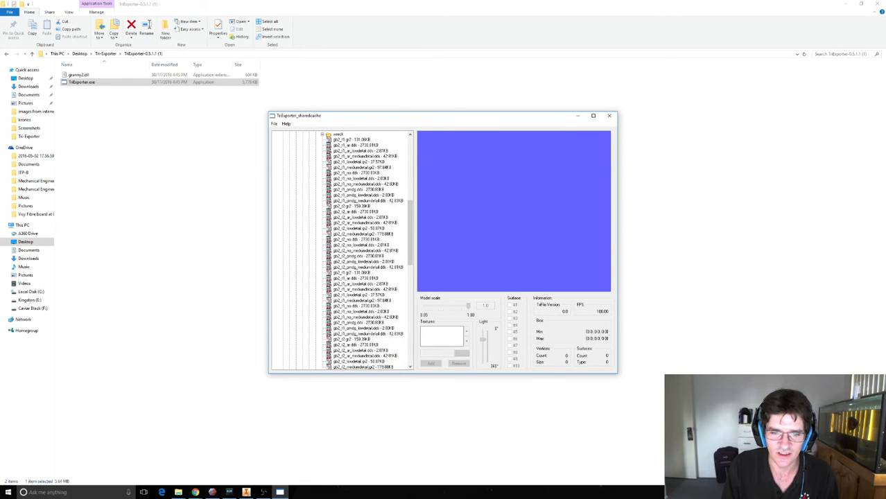
scroll(369, 250, down, 1)
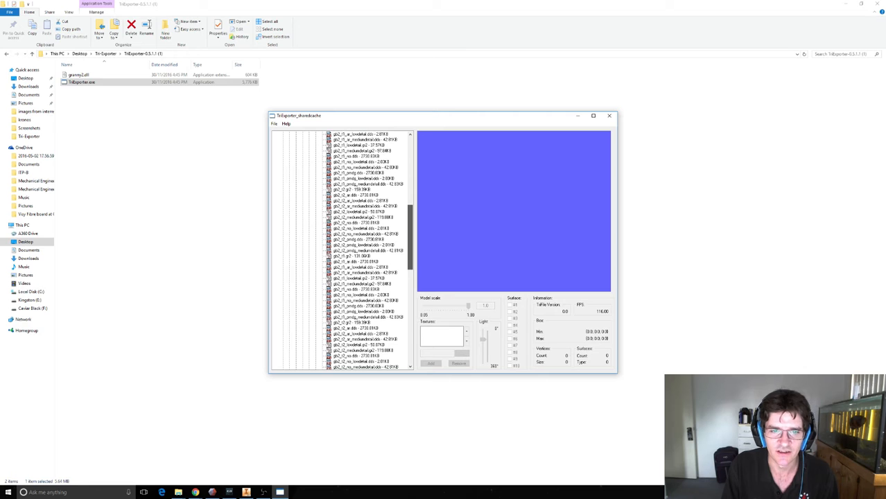
scroll(368, 250, up, 2)
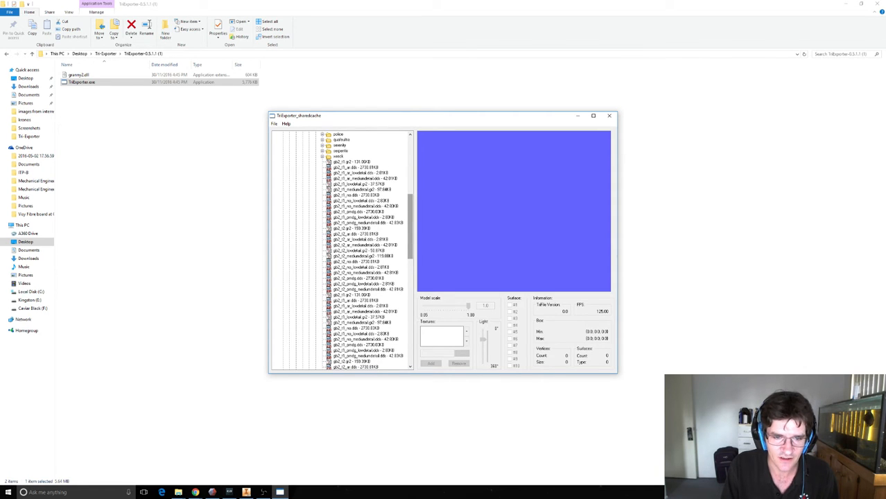
scroll(369, 250, down, 1)
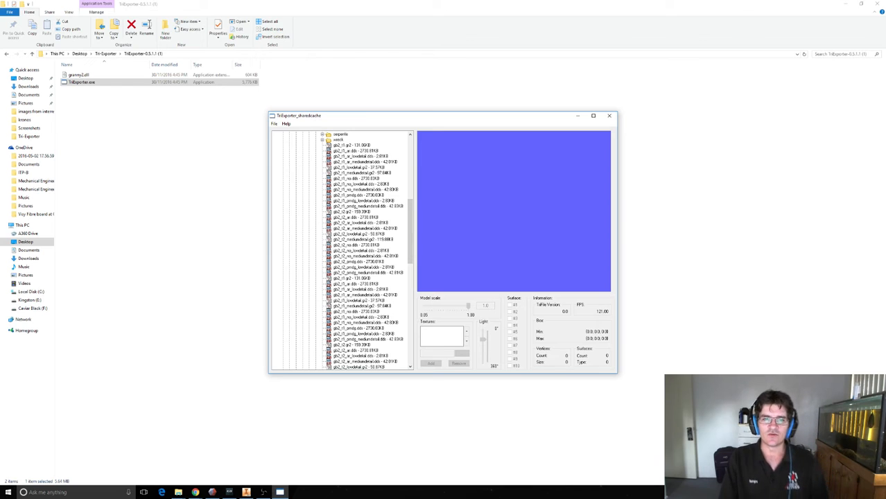
click(351, 144)
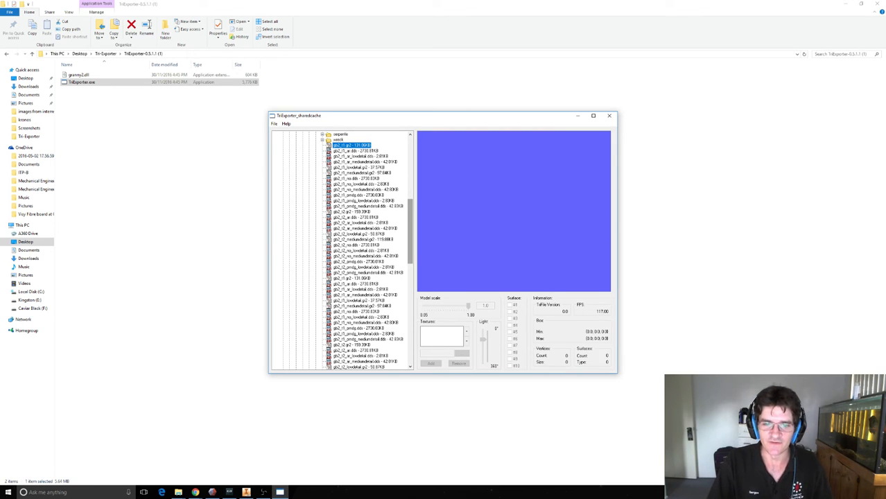
scroll(367, 249, down, 3)
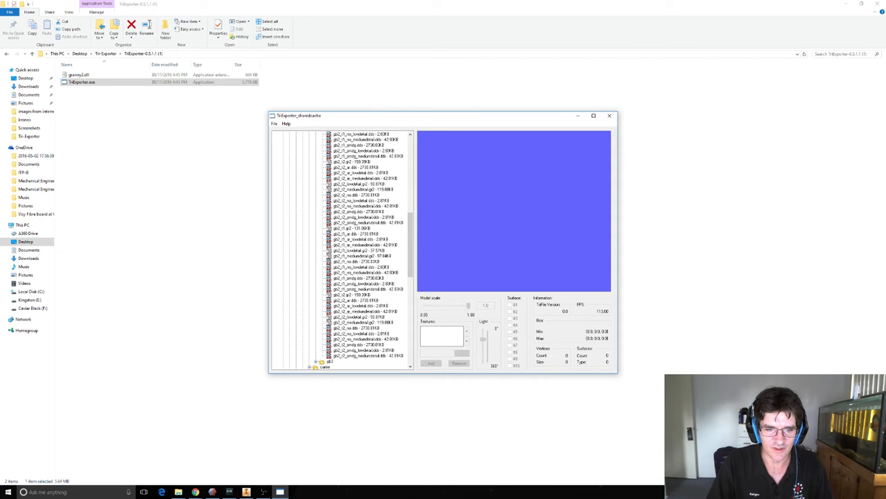
double_click(352, 295)
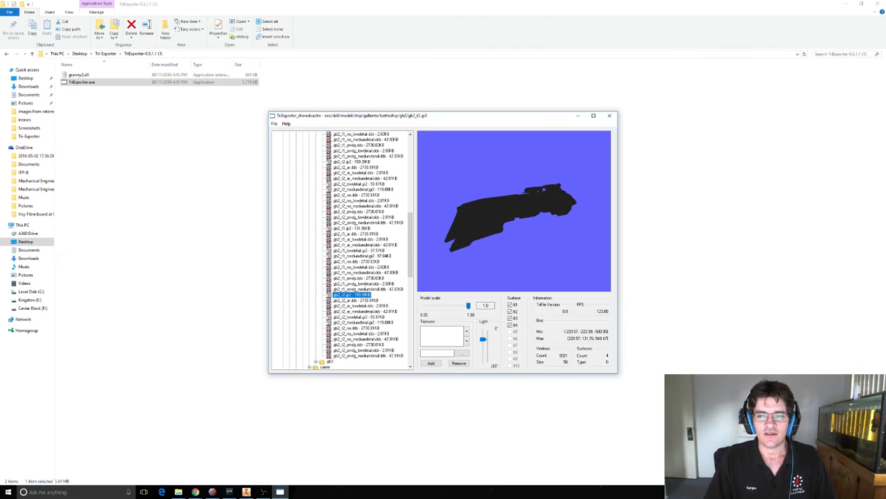
Add the gb2_t2_ar.dds texture to the loaded battleship model and inspect its surface up close.
click(592, 115)
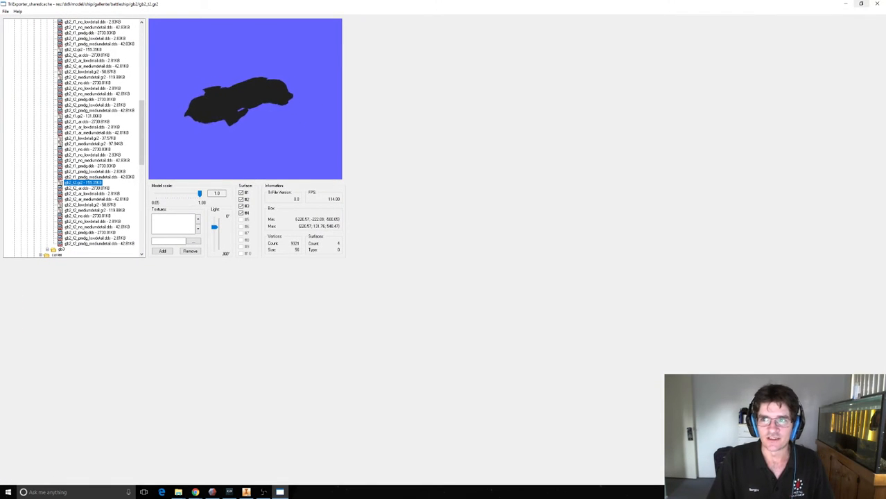
click(861, 4)
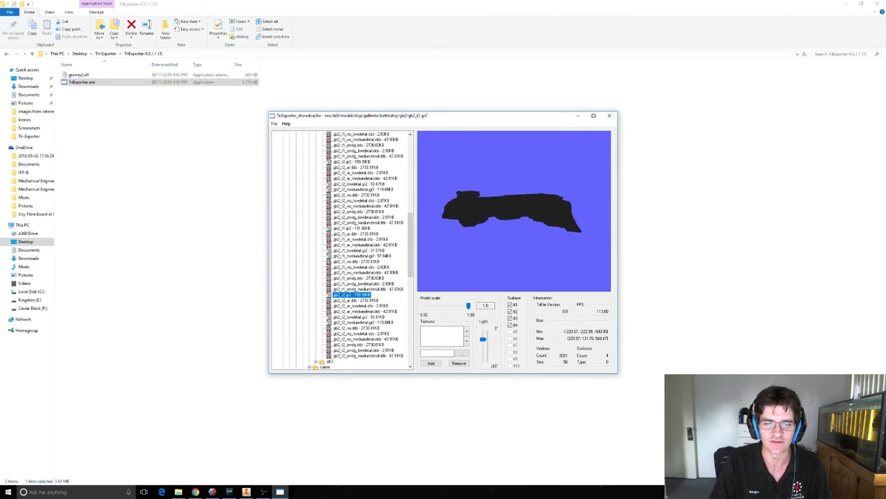
double_click(355, 300)
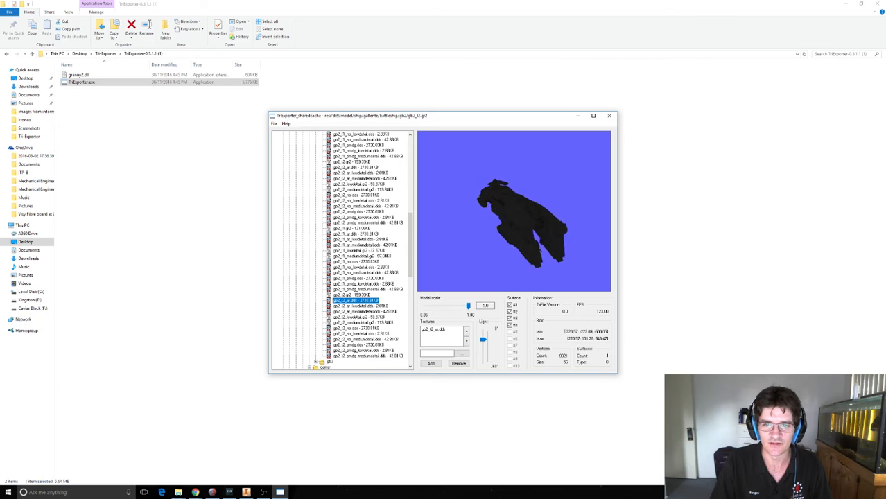
scroll(513, 211, up, 10)
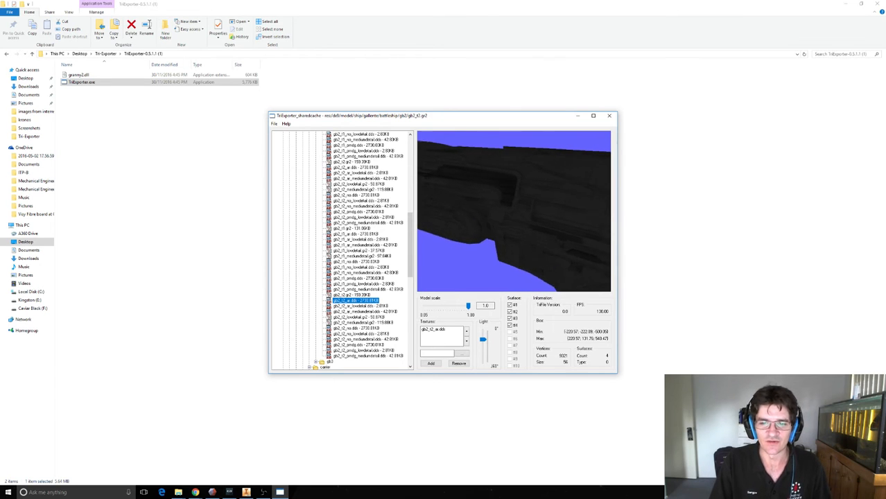
Export the battleship model to the Documents folder as an OBJ file named "test for vid".
click(275, 124)
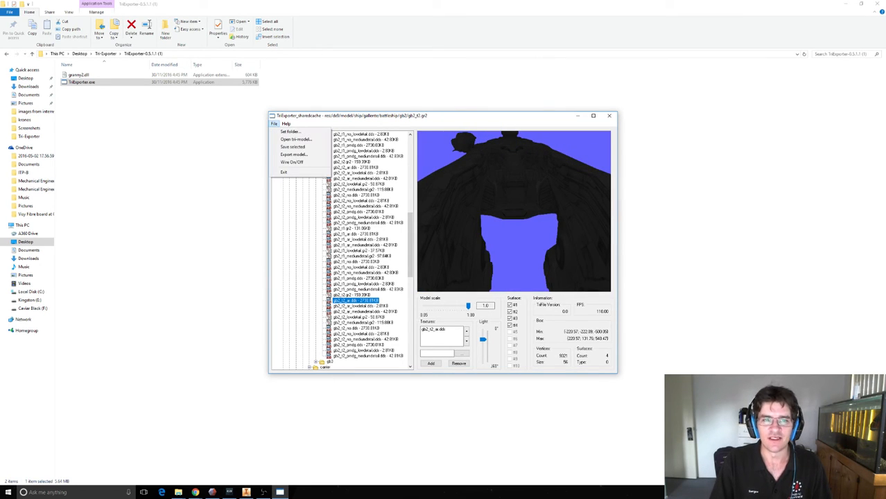
click(293, 153)
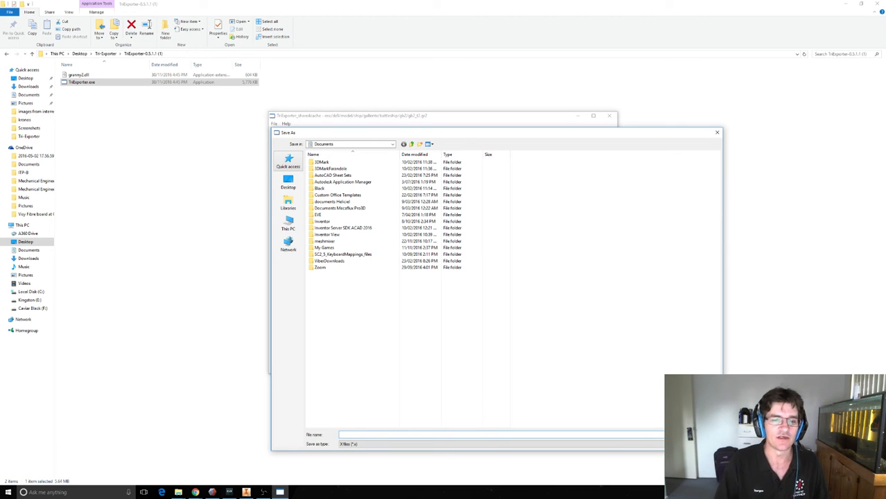
click(669, 444)
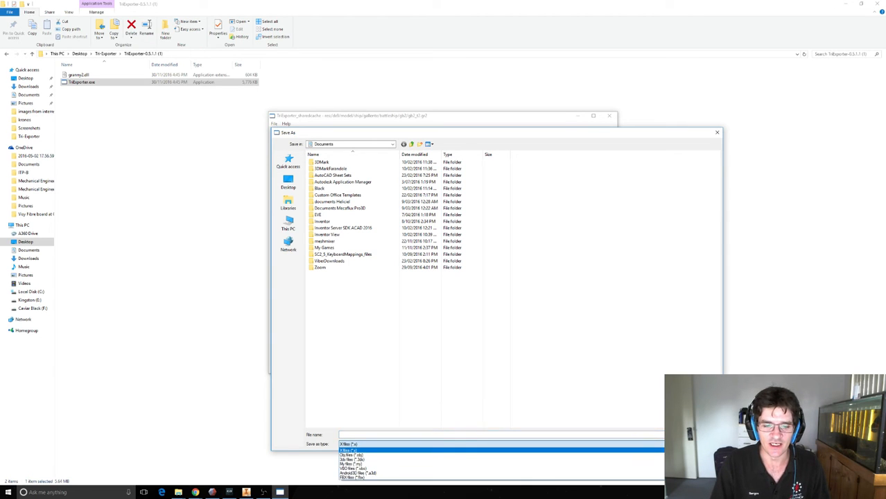
key(Down)
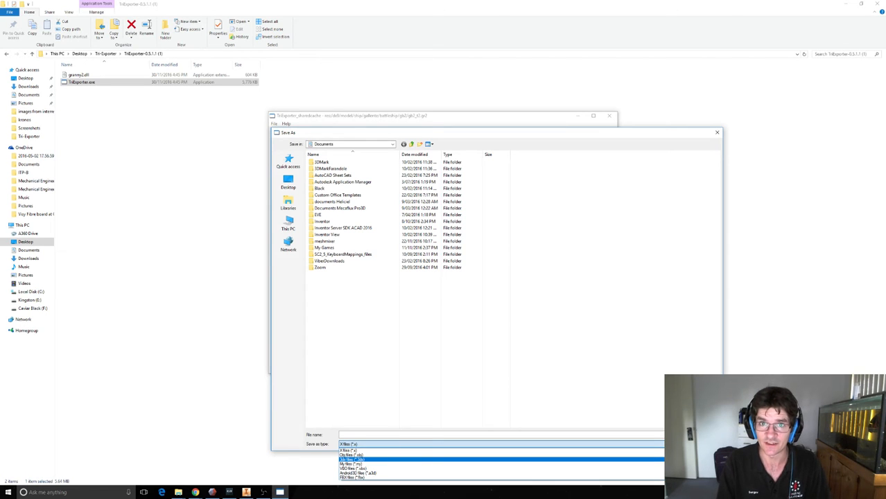
click(352, 454)
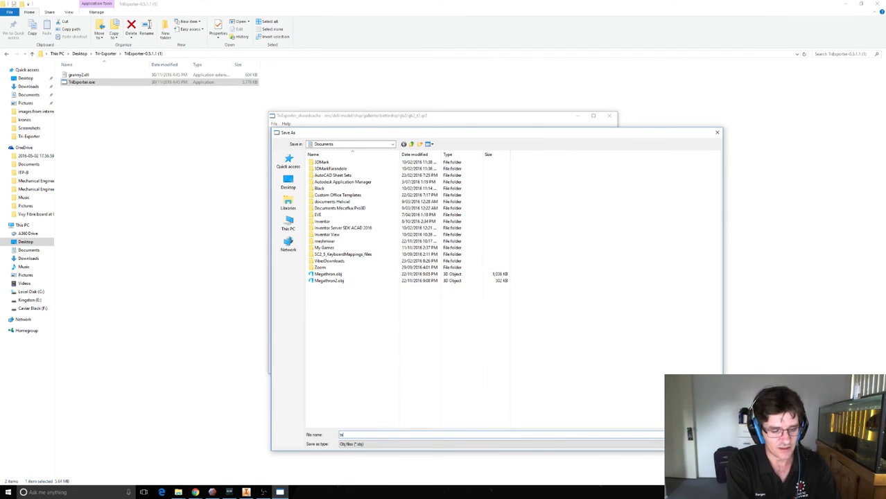
text(test for v)
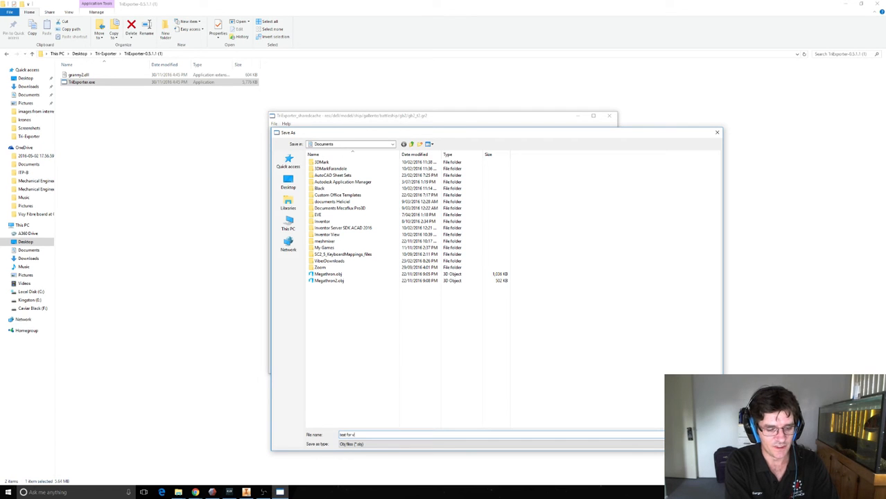
text(i)
key(Return)
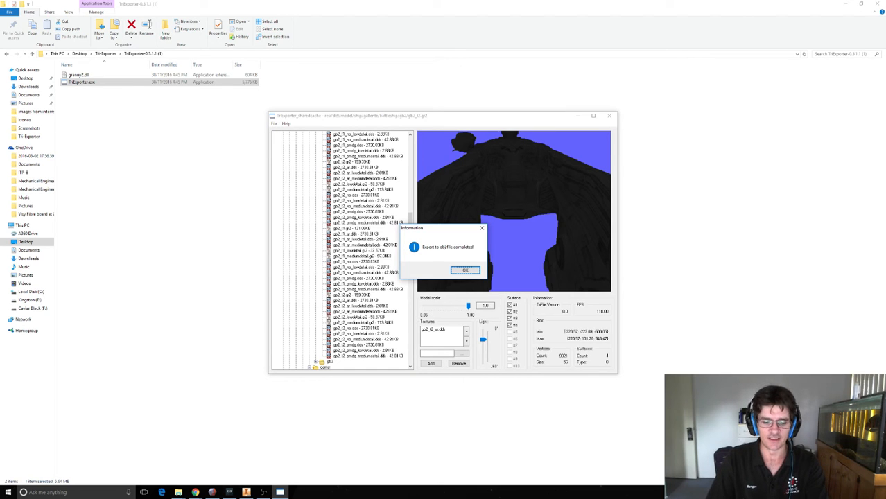
key(Return)
Minimize TriExporter and switch to Autodesk Meshmixer in a maximized window.
click(577, 116)
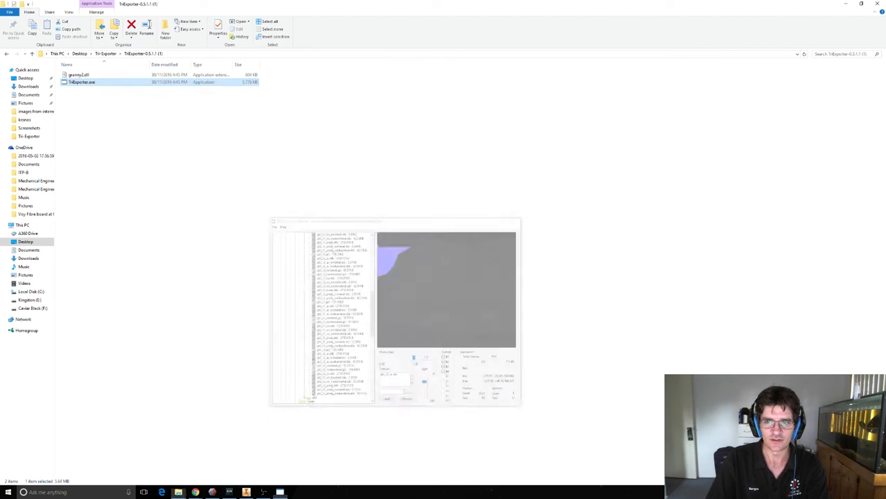
click(212, 492)
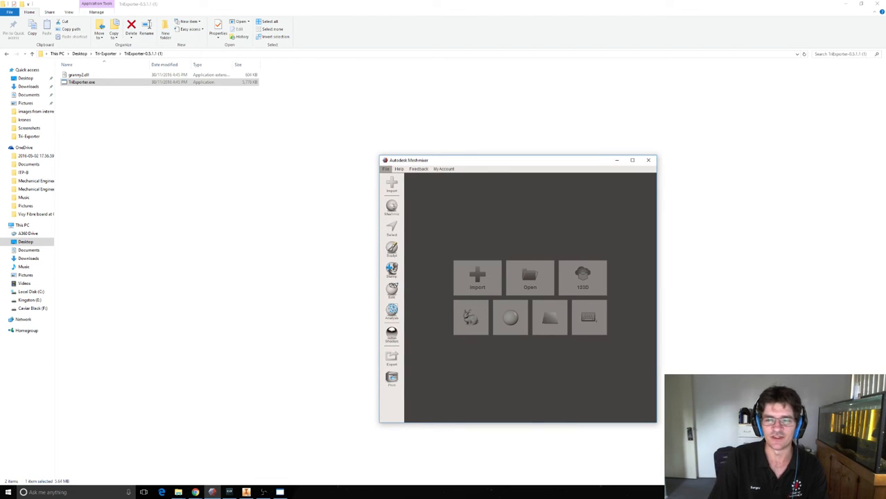
click(632, 160)
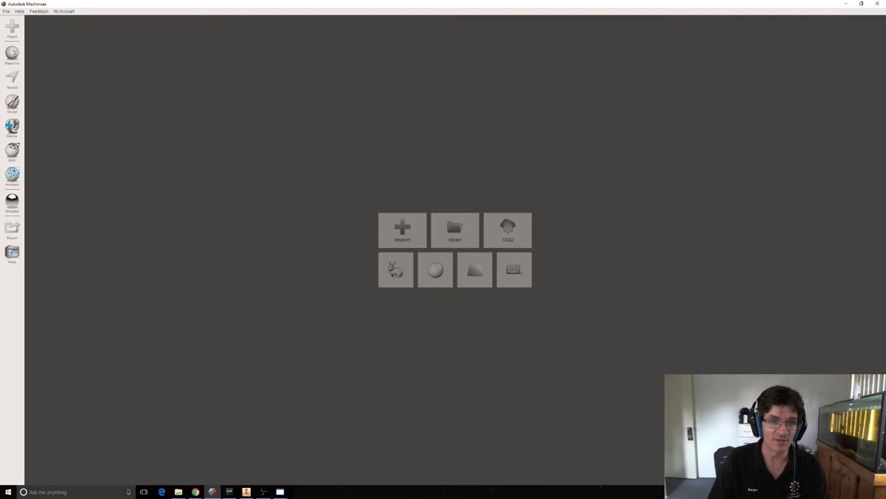
Import the mesh file test for vid.obj from the Documents folder.
click(455, 230)
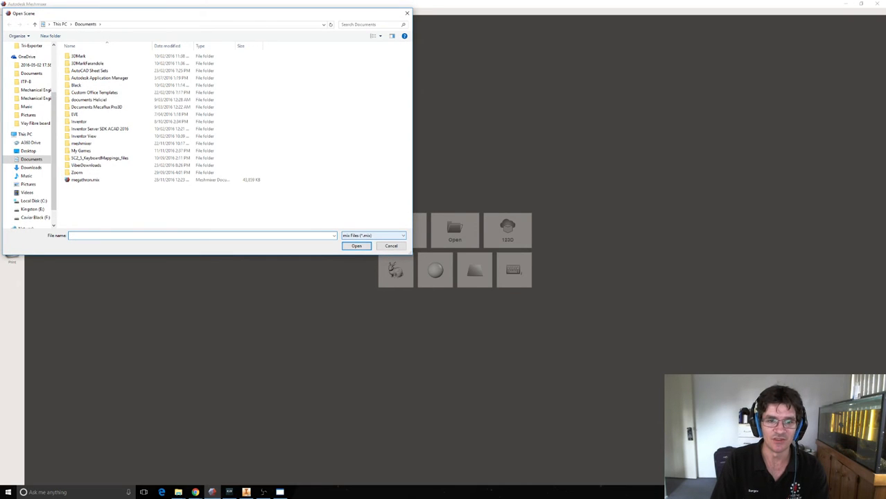
click(389, 246)
click(402, 231)
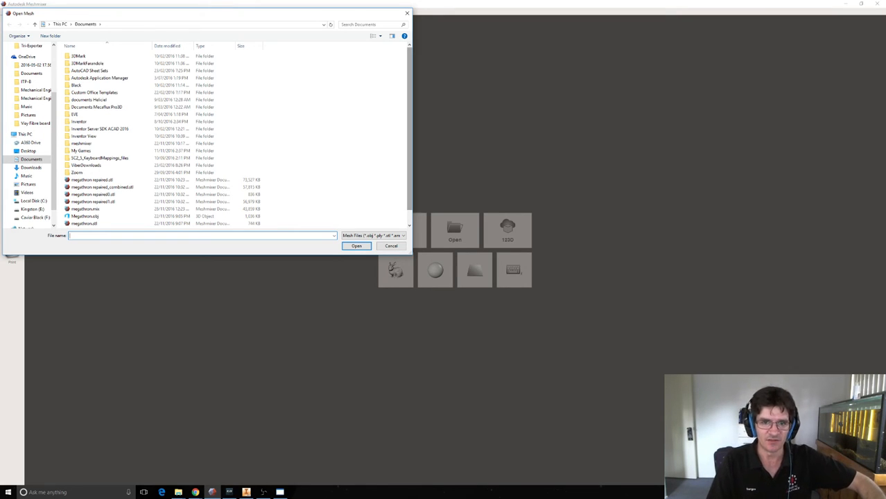
drag(409, 183, 409, 197)
click(84, 224)
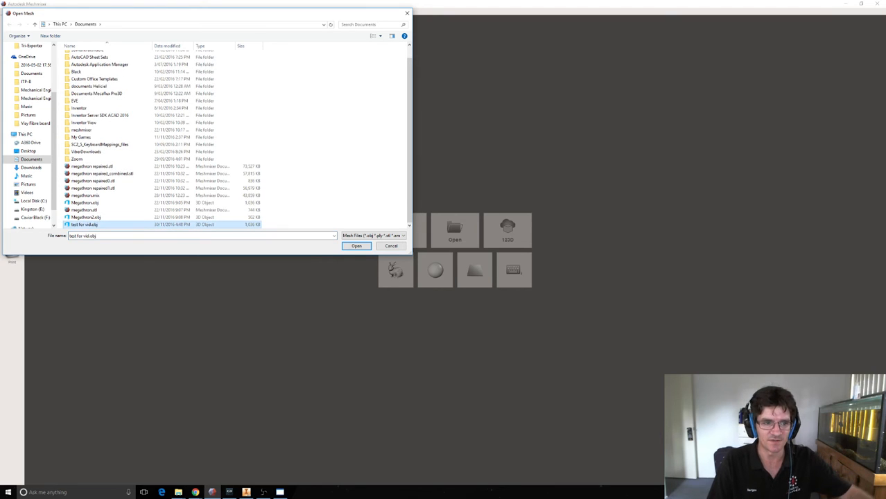
click(355, 246)
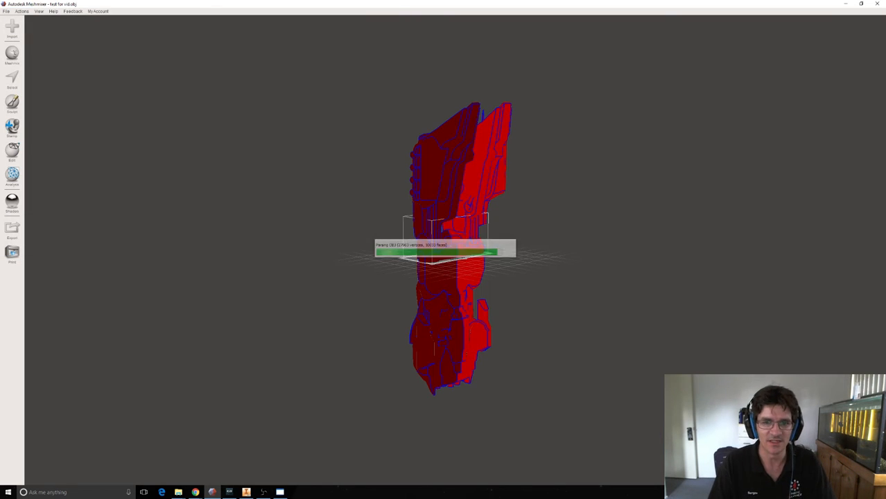
Try auto-repairing the imported ship mesh in the Inspector with a raised small-part threshold, and undo the repair.
right_drag(388, 291, 561, 276)
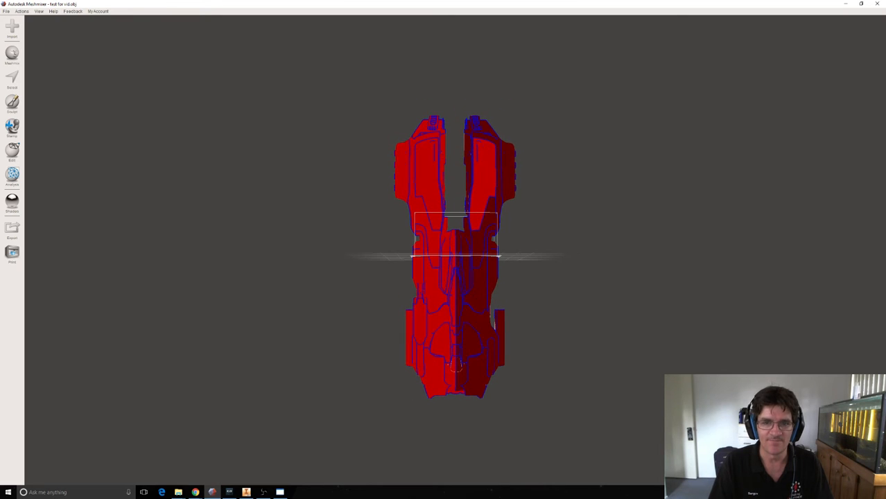
scroll(455, 256, down, 1)
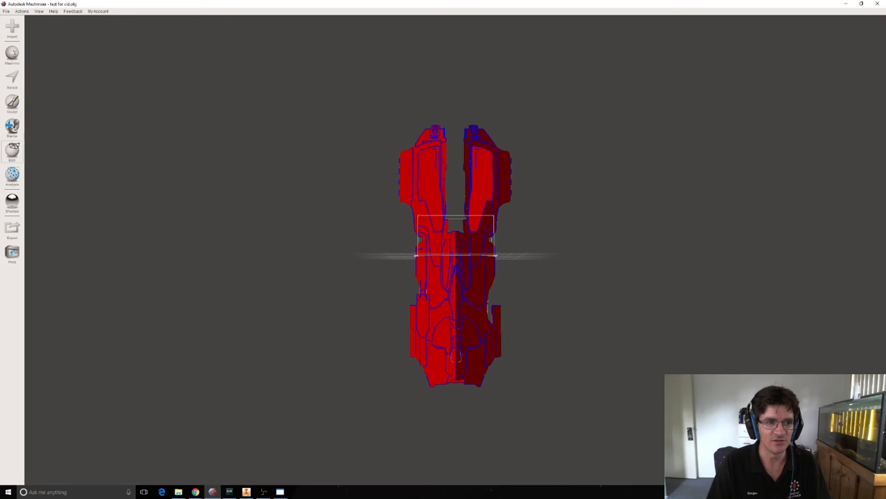
click(12, 174)
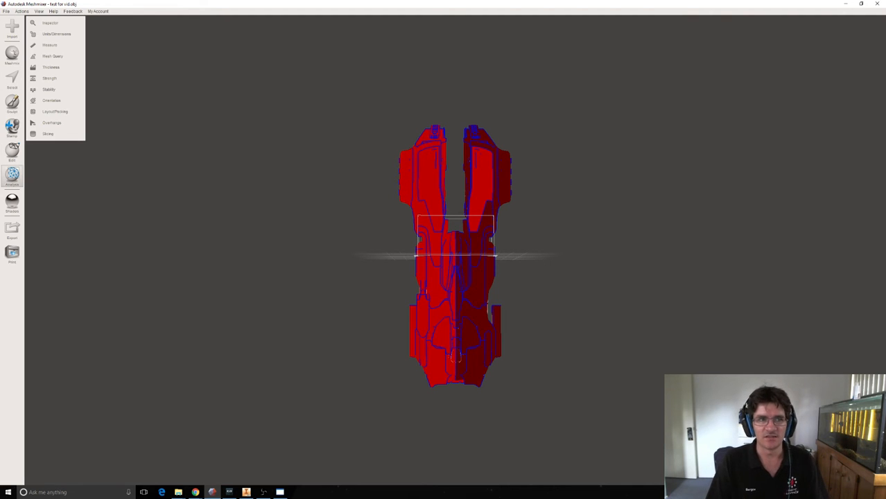
click(48, 23)
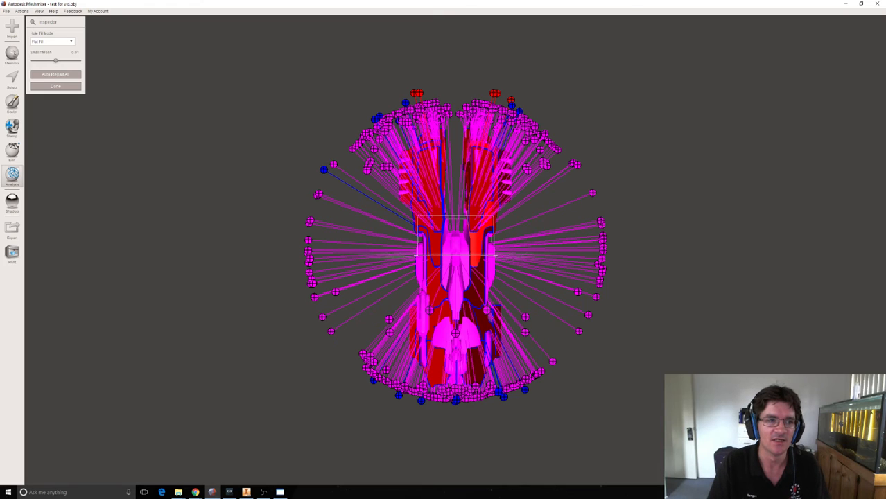
drag(56, 61, 79, 61)
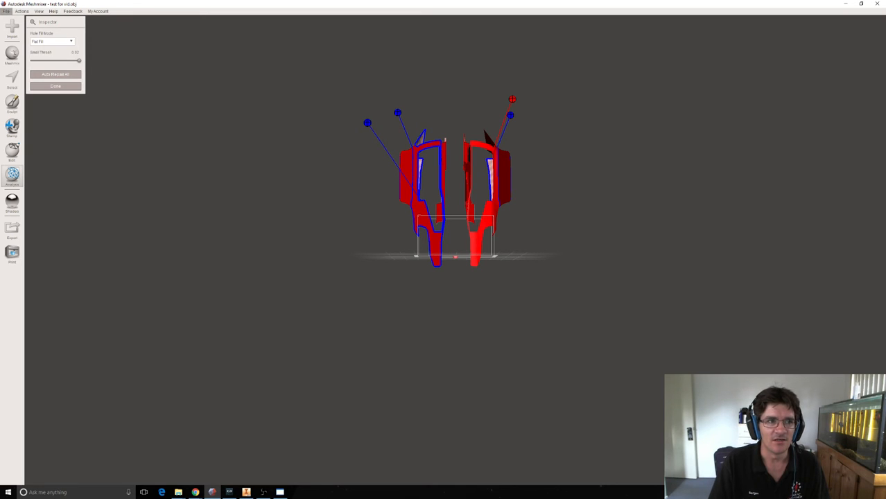
click(21, 11)
click(30, 19)
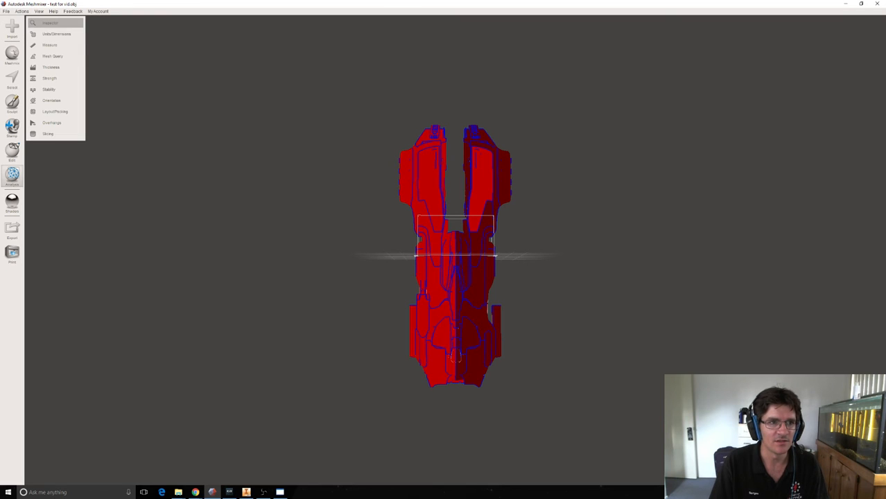
Auto-repair all mesh defects in the Inspector with a small threshold of 0, set the threshold to 0.001 and finish the inspection.
click(48, 23)
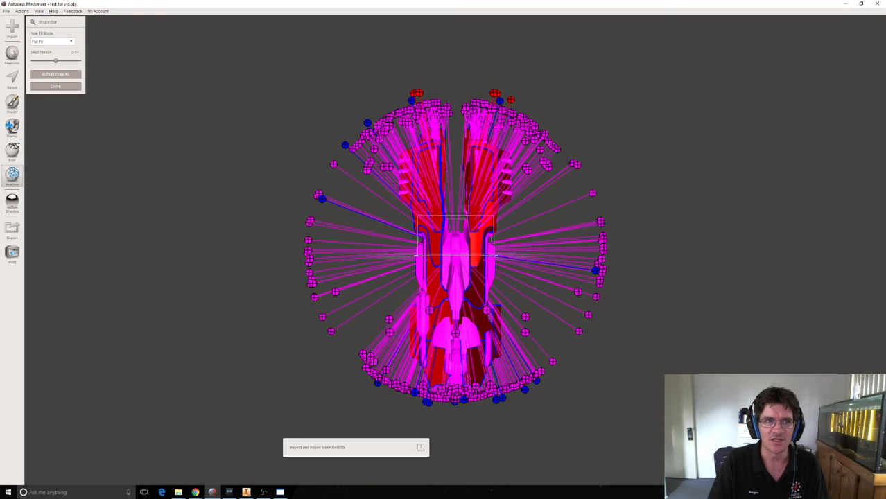
drag(55, 60, 32, 60)
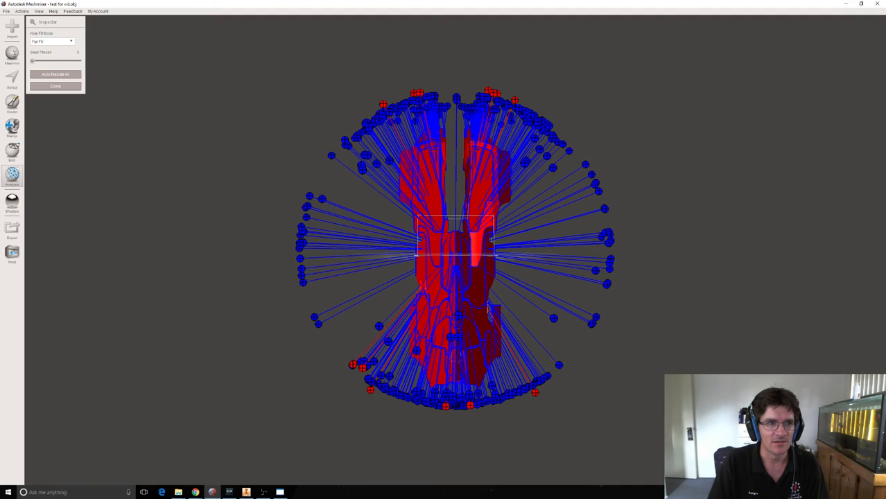
click(56, 74)
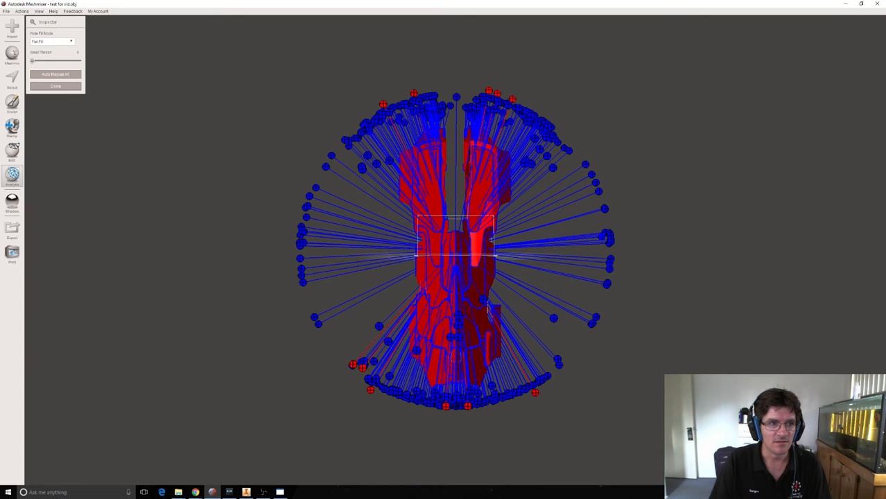
drag(32, 61, 35, 60)
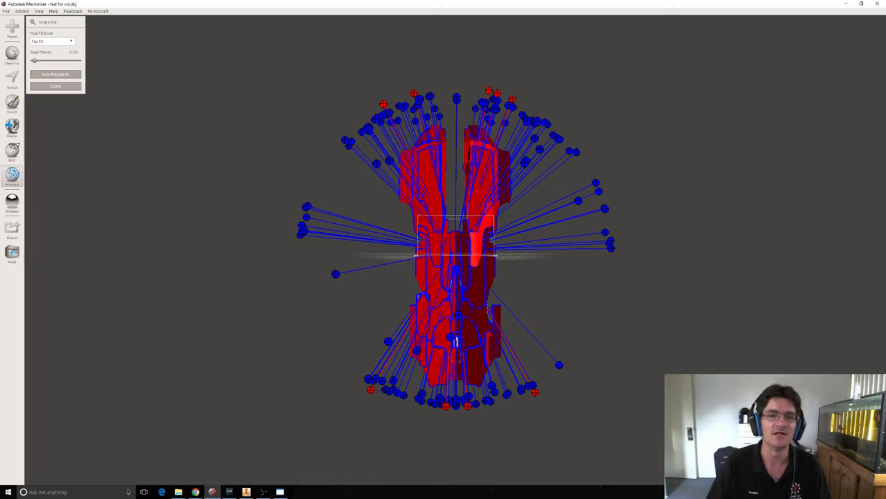
right_drag(456, 249, 312, 267)
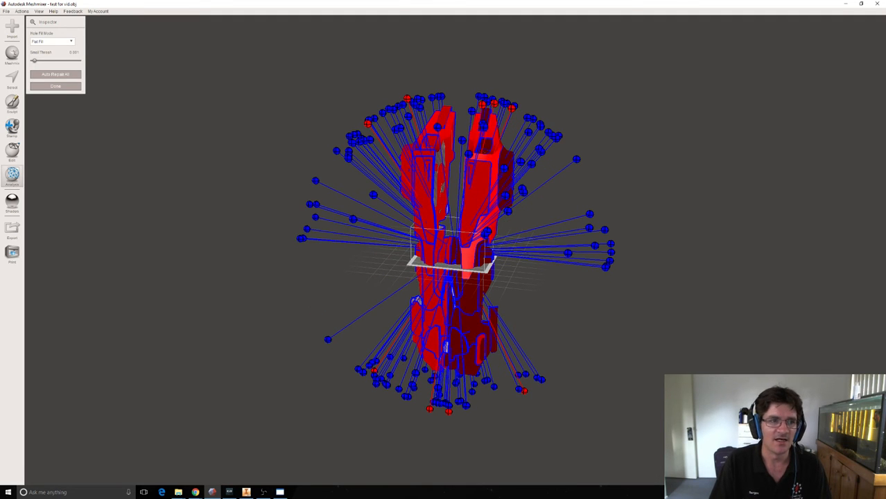
click(55, 86)
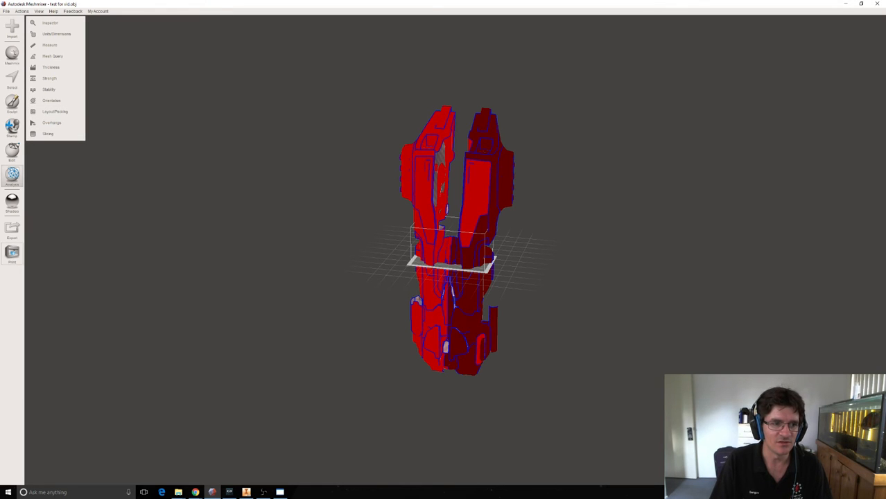
Switch to the print workspace and run the repair on the selected test for vid.obj model.
click(11, 151)
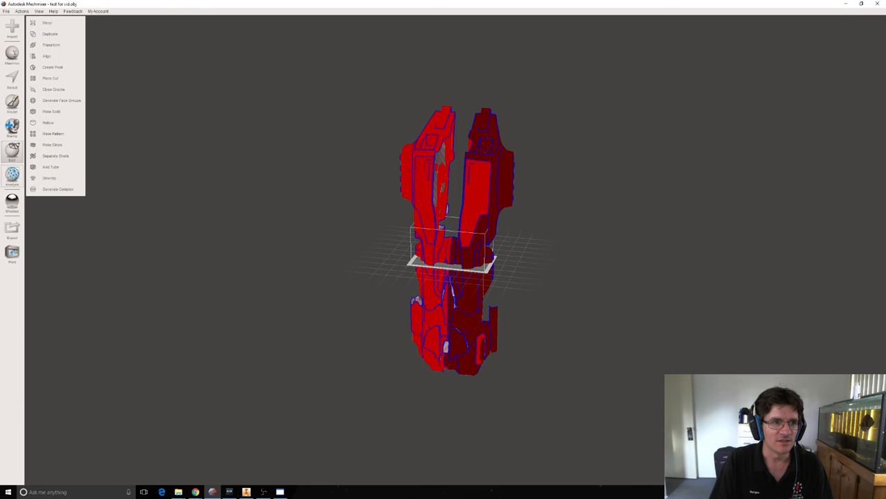
click(12, 253)
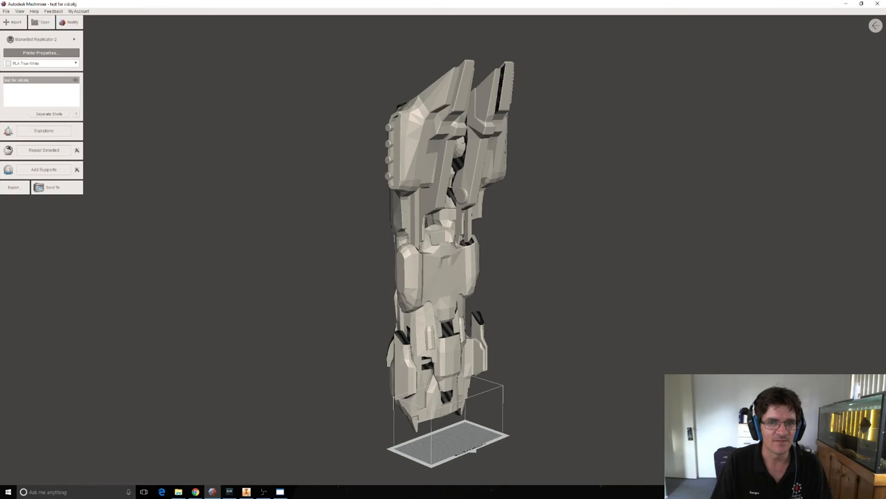
mouse_move(333, 256)
right_down()
mouse_move(637, 256)
mouse_move(478, 260)
mouse_move(506, 257)
mouse_move(436, 274)
mouse_move(415, 262)
mouse_move(433, 270)
mouse_move(461, 340)
mouse_move(416, 274)
mouse_move(405, 201)
right_up()
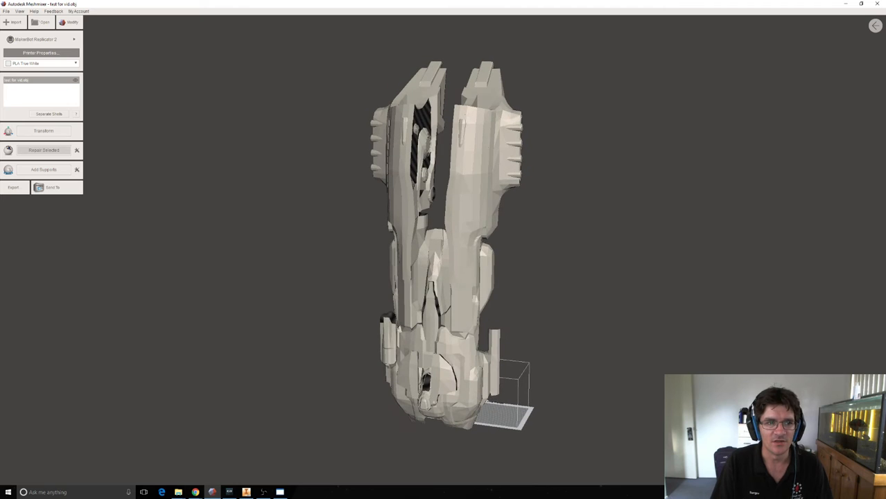
click(43, 151)
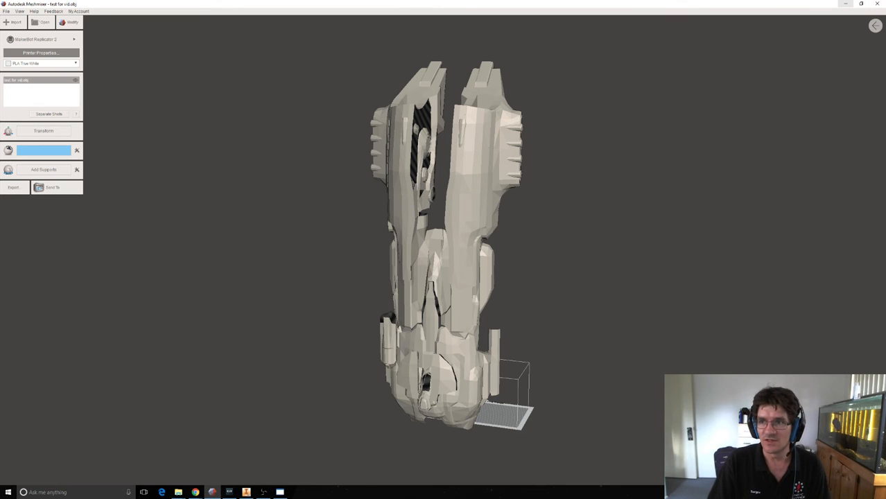
Minimize Meshmixer and switch to Autodesk Inventor Professional.
click(845, 3)
click(246, 491)
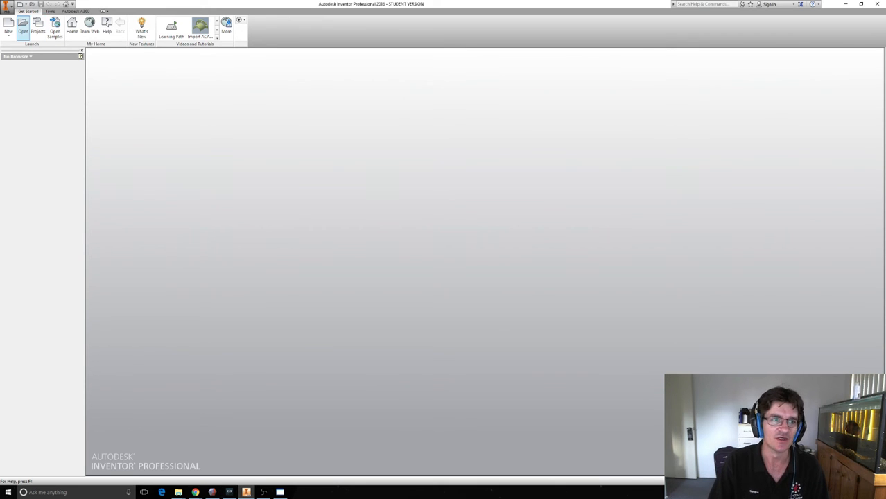
click(7, 6)
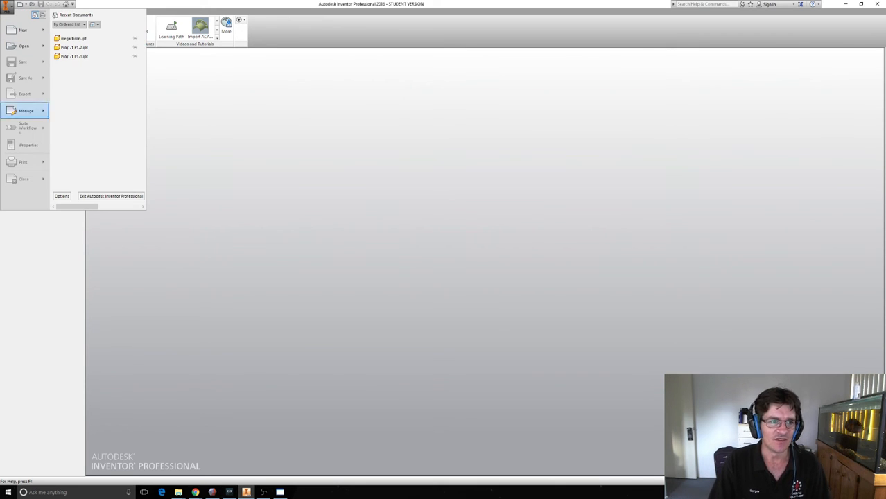
key(Escape)
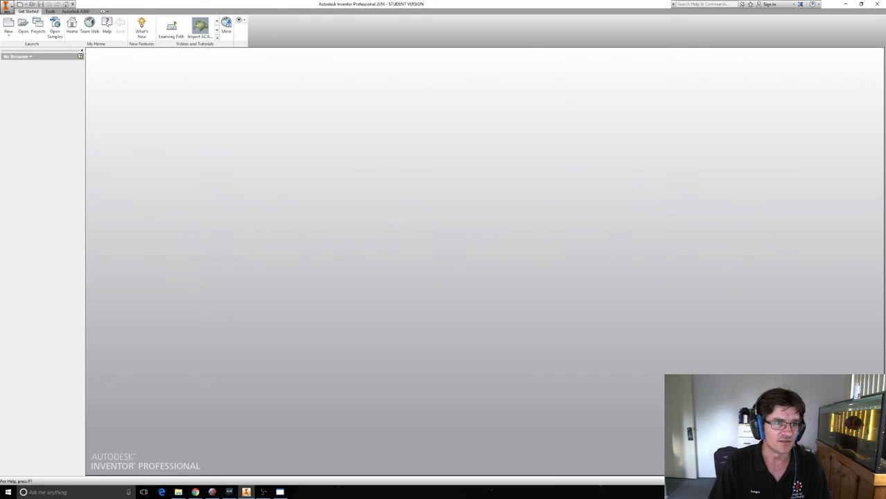
Import the CAD file megathron repaired_combined.stl from the Documents folder.
click(7, 5)
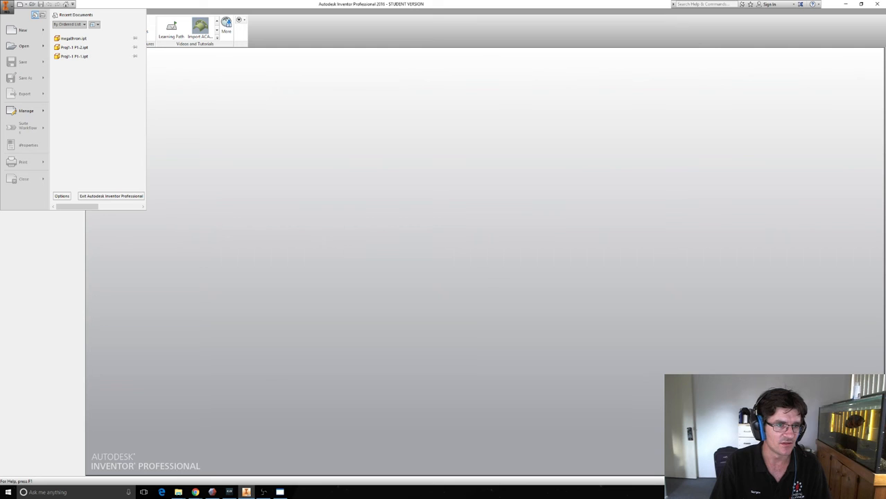
mouse_move(24, 46)
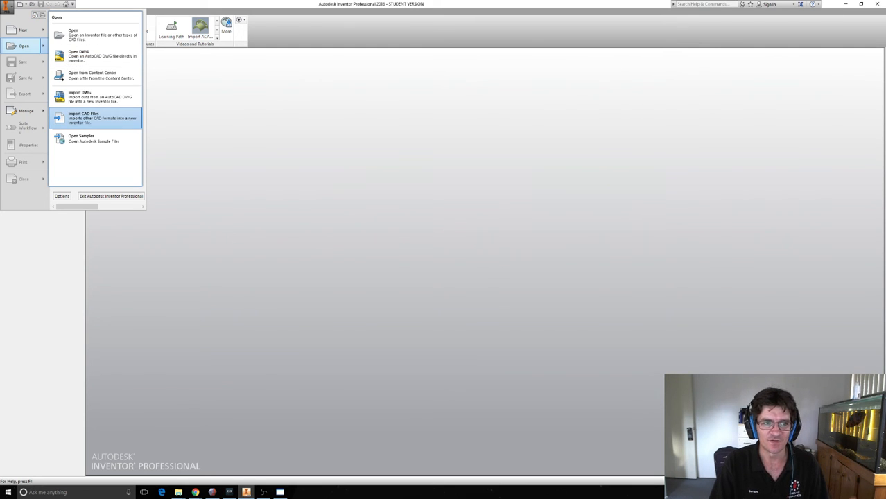
click(97, 117)
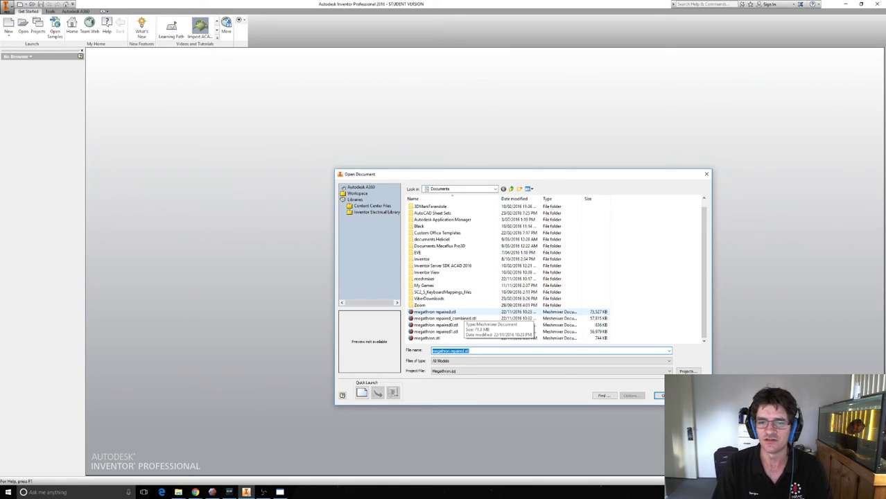
click(427, 338)
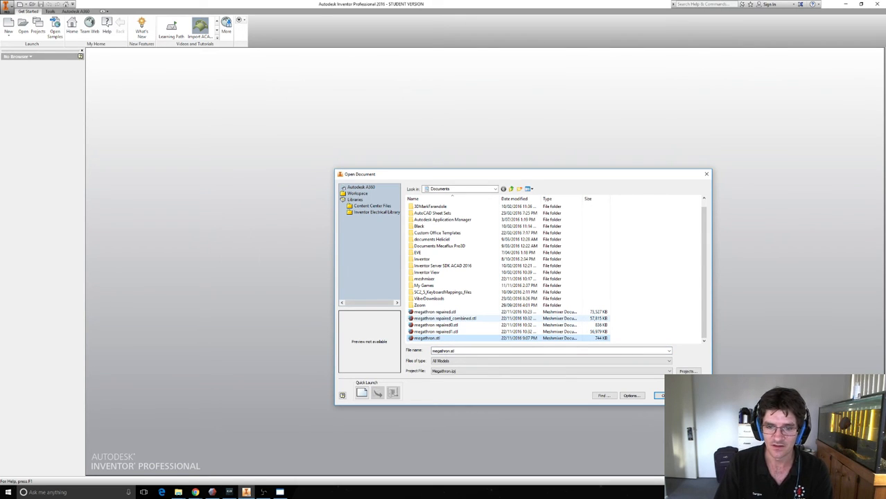
click(444, 319)
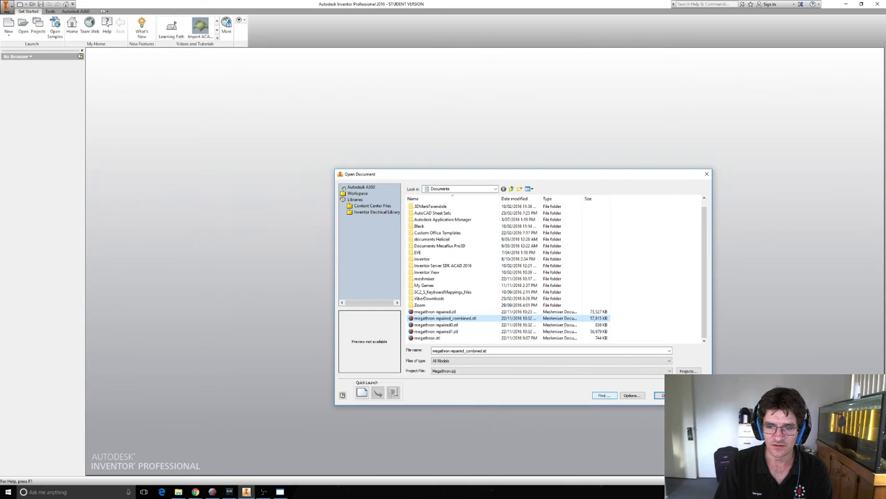
click(659, 395)
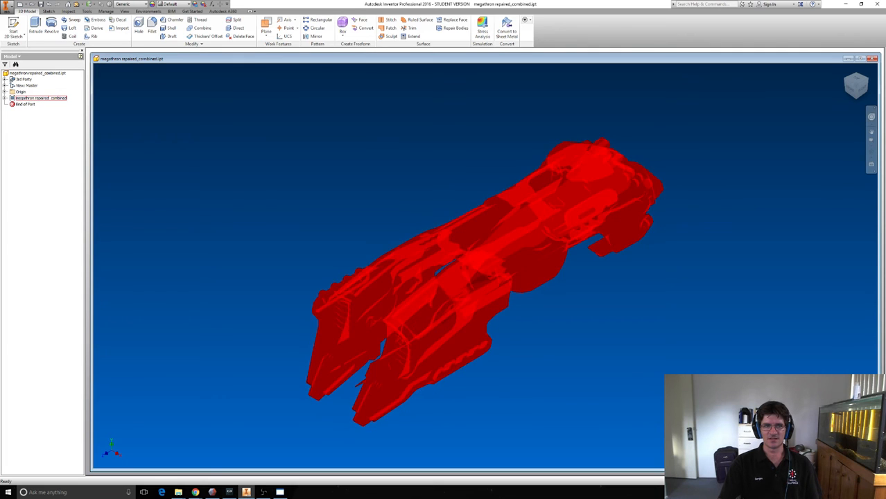
Select the megathron repaired_combined mesh and examine its overall shape and surface up close.
click(41, 98)
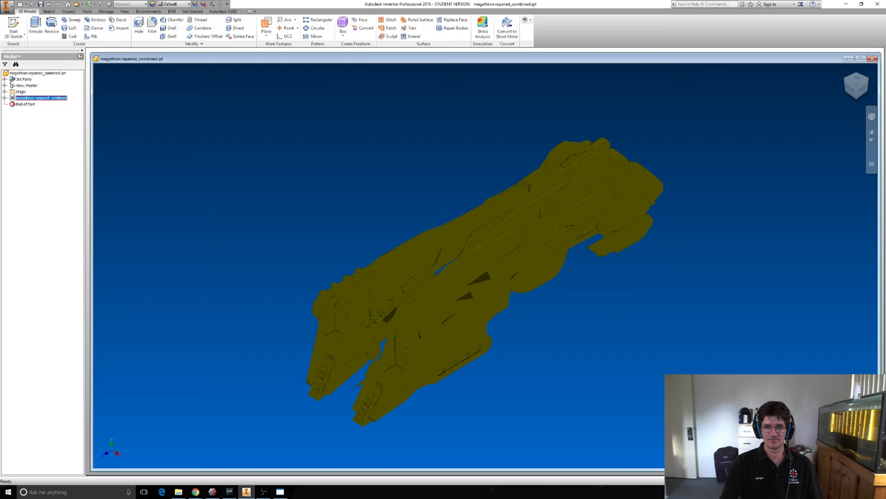
scroll(485, 266, down, 5)
scroll(485, 265, up, 2)
scroll(485, 265, up, 3)
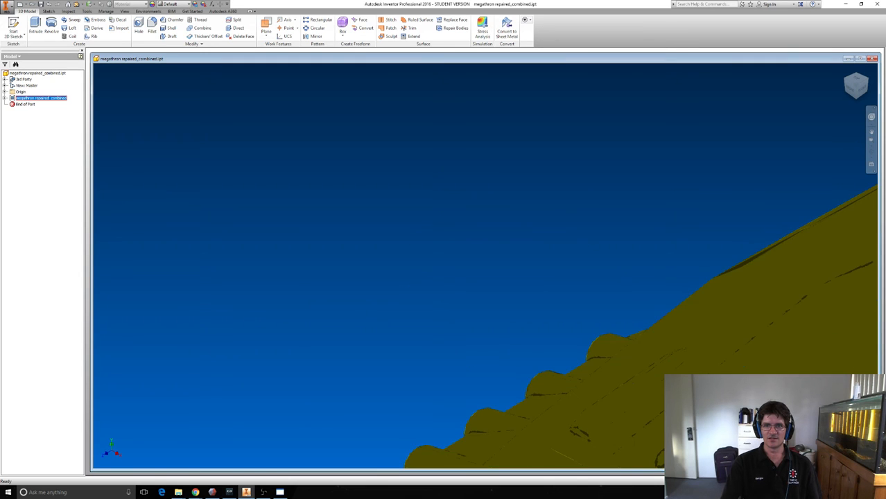
scroll(485, 266, up, 3)
scroll(485, 265, up, 2)
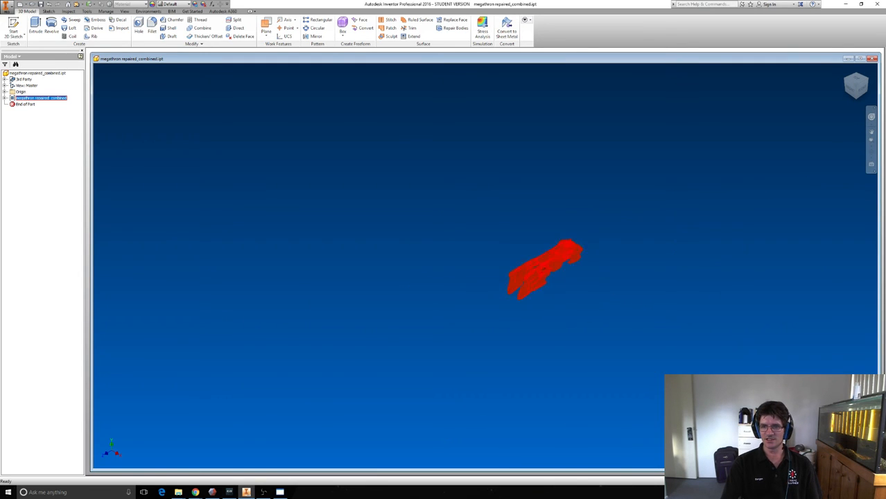
scroll(604, 256, down, 5)
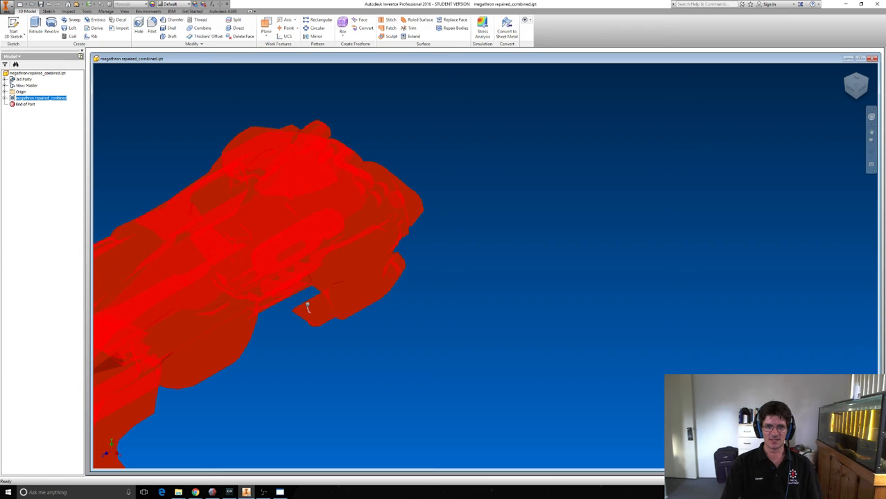
Try to define a work plane on the imported ship mesh, turning the model to find reference geometry.
key(])
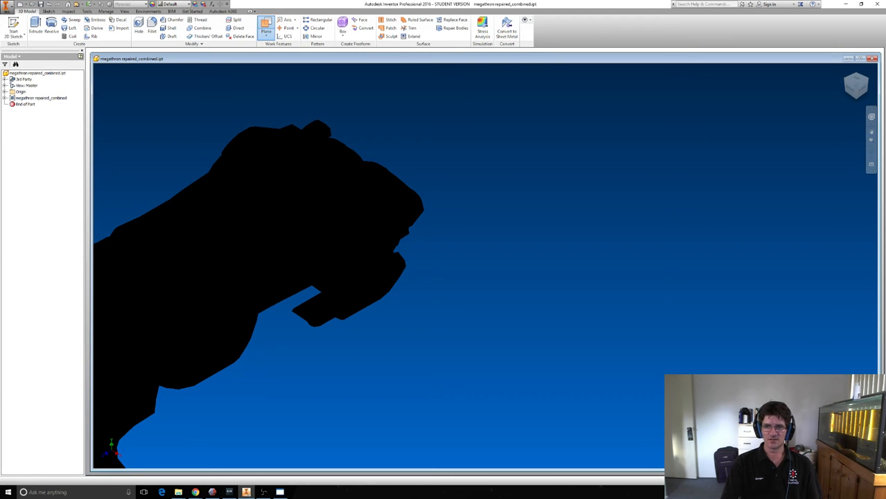
scroll(650, 158, up, 5)
scroll(620, 172, down, 3)
scroll(720, 189, up, 3)
scroll(494, 207, down, 5)
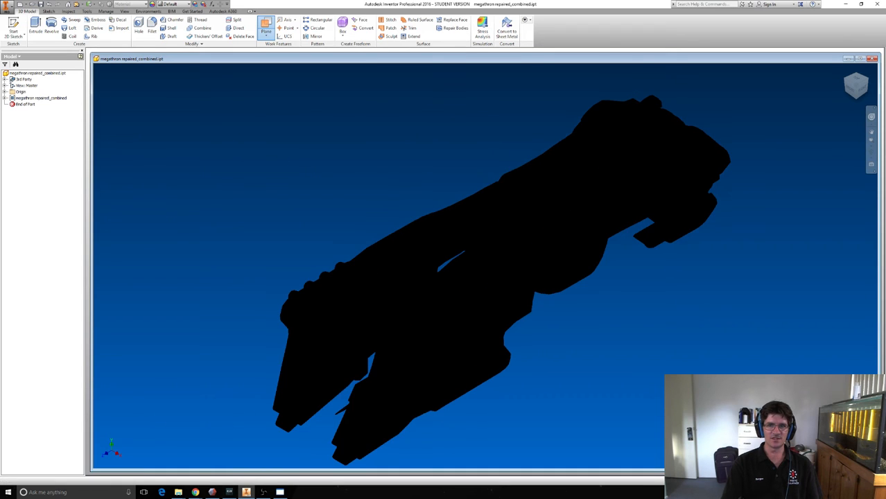
drag(856, 90, 860, 103)
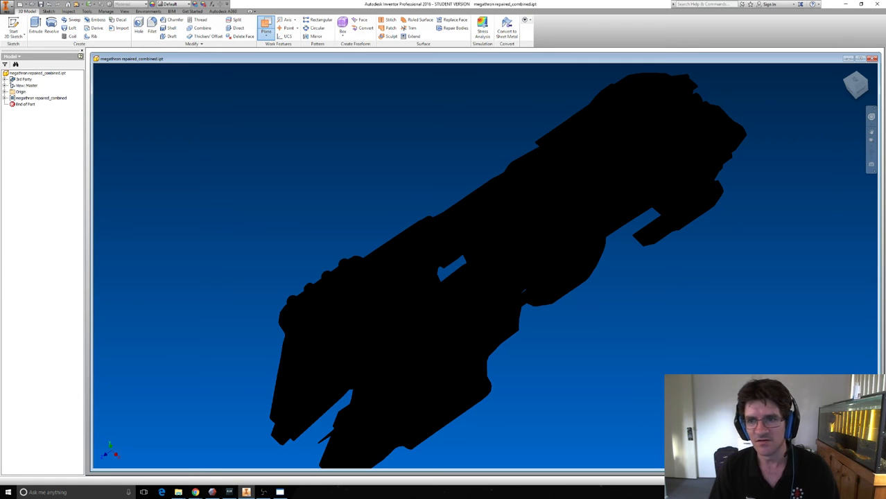
drag(857, 87, 817, 117)
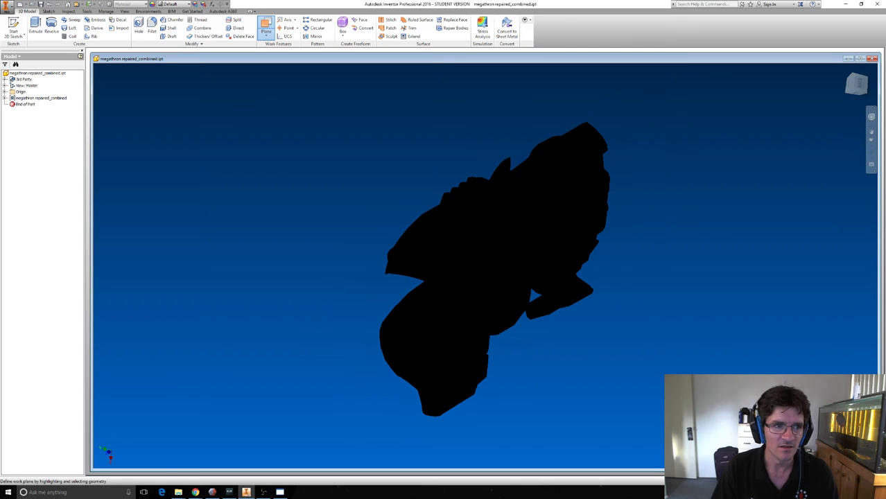
Select the megathron repaired_combined mesh and examine it from the back and in the home view.
click(41, 98)
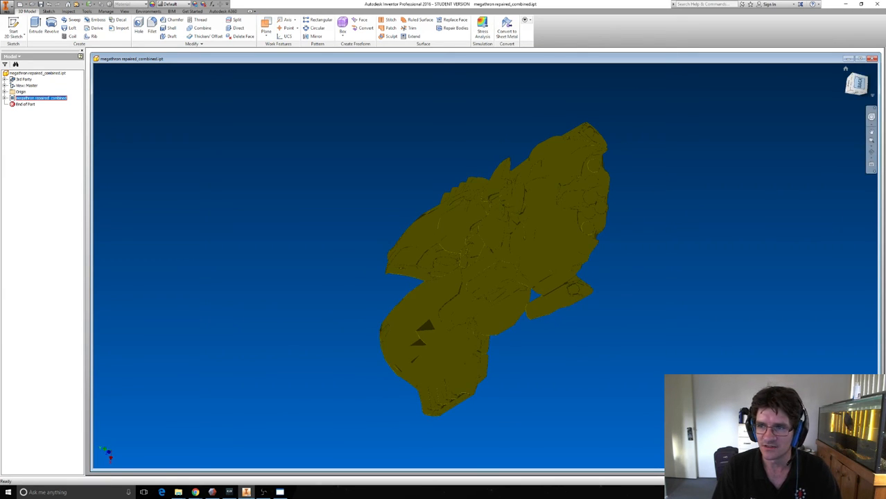
drag(859, 84, 831, 93)
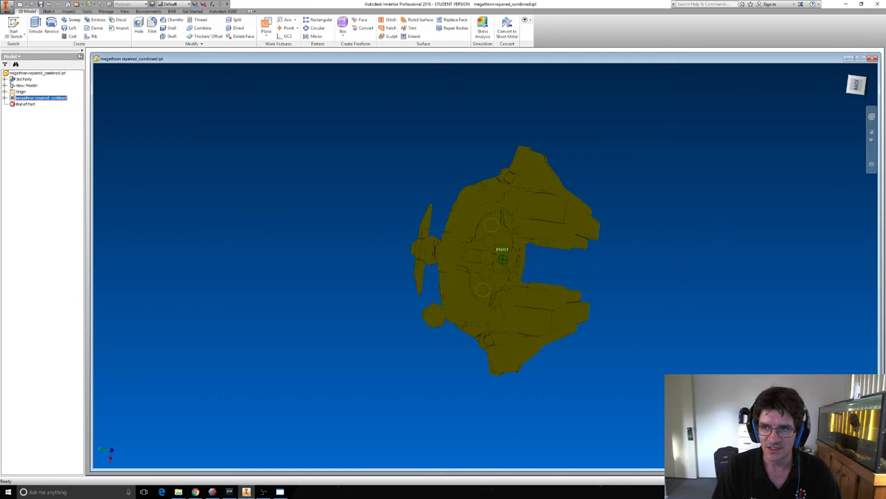
click(845, 69)
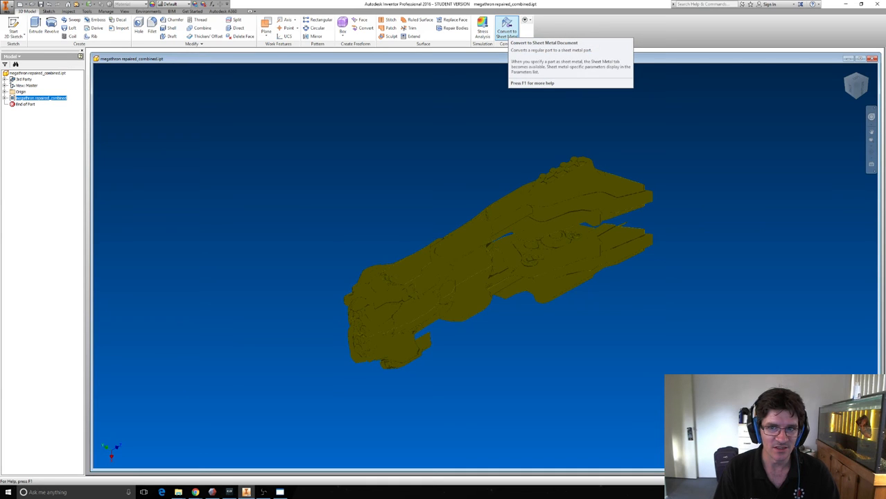
Convert the imported ship part to a sheet metal document and dismiss the sheet metal defaults.
click(508, 33)
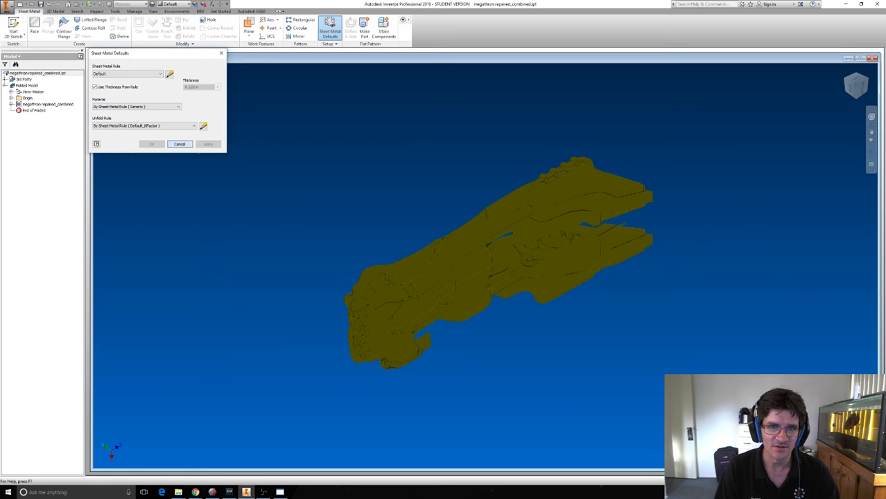
click(180, 144)
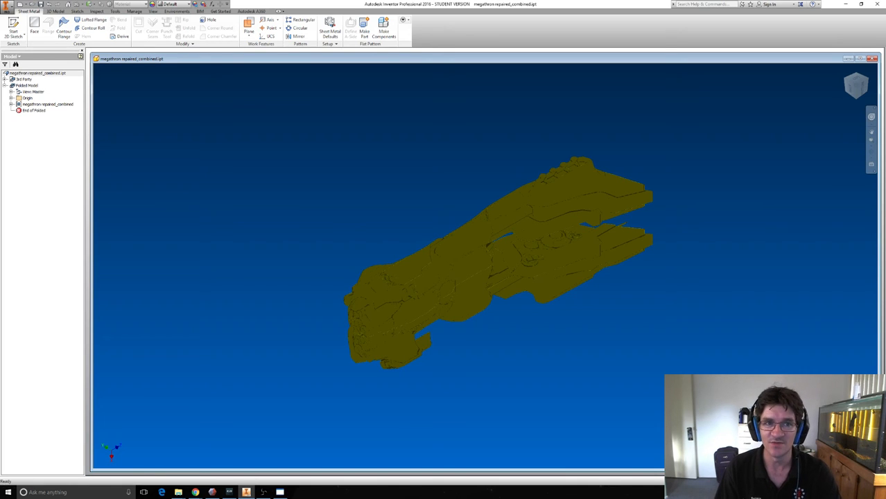
Close megathron repaired_combined.ipt without saving the changes and exit Inventor.
click(871, 58)
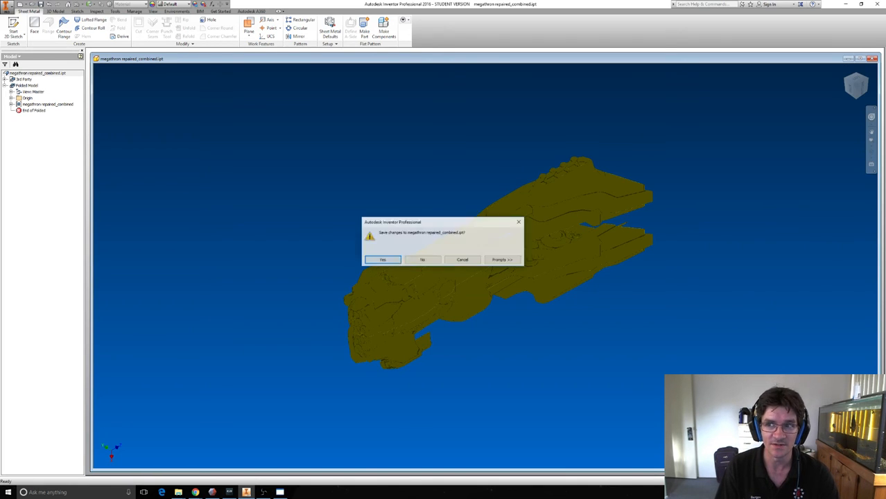
click(422, 259)
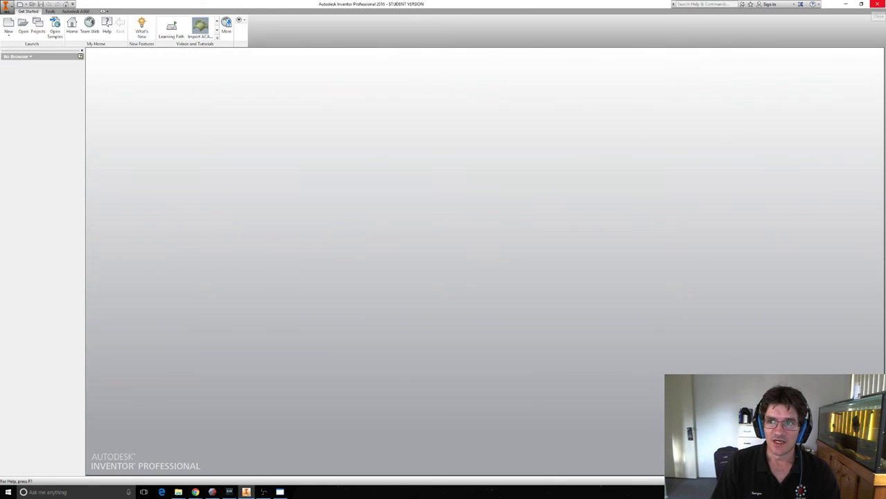
click(877, 5)
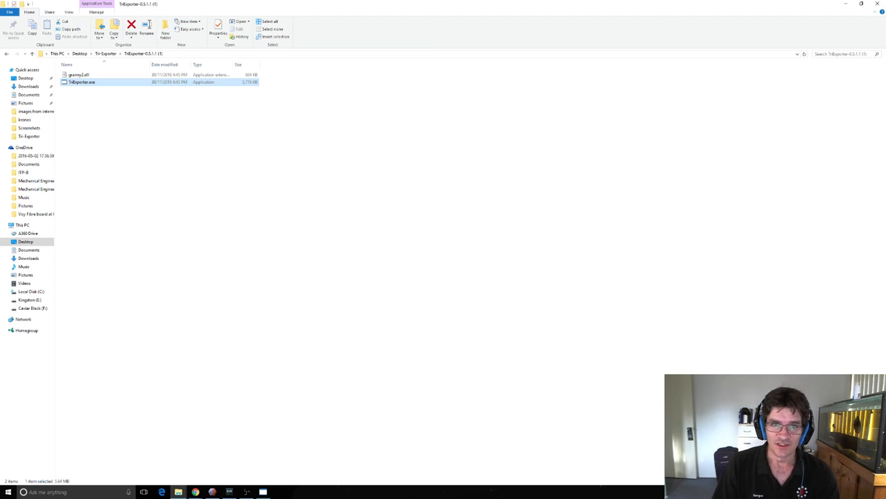
Minimize both File Explorer windows and switch to Meshmixer to inspect the repaired ship model from several angles.
click(845, 4)
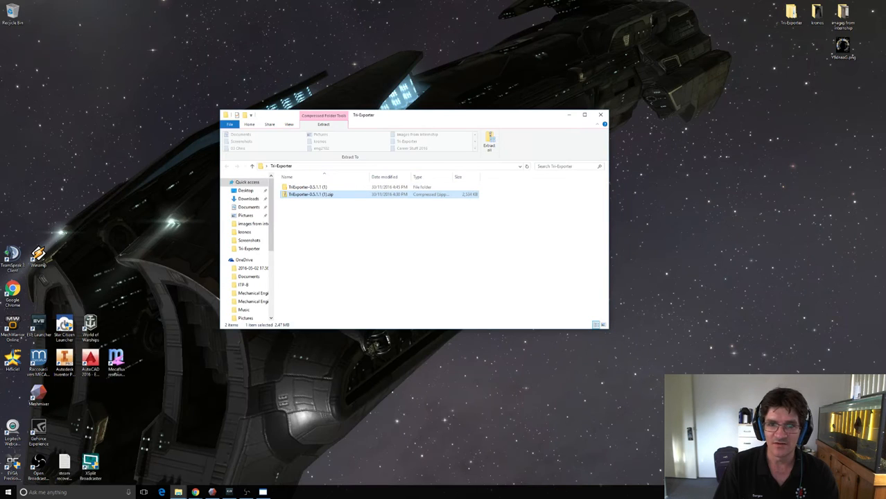
click(569, 115)
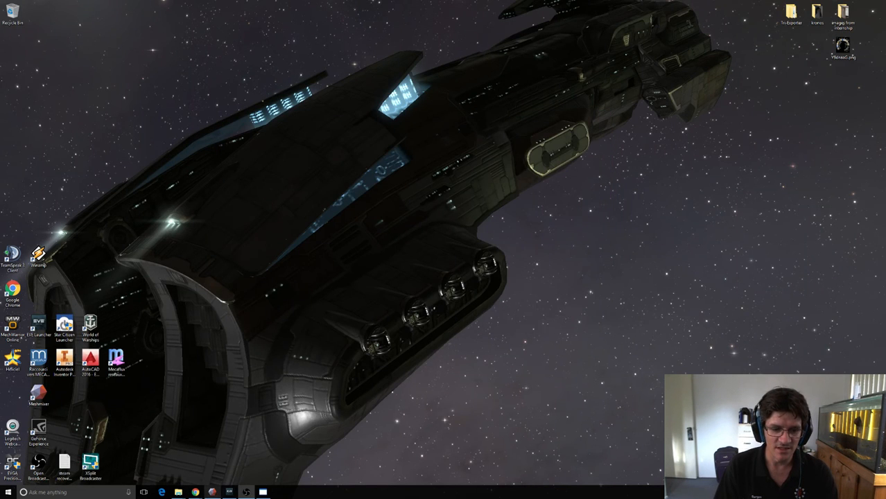
click(212, 491)
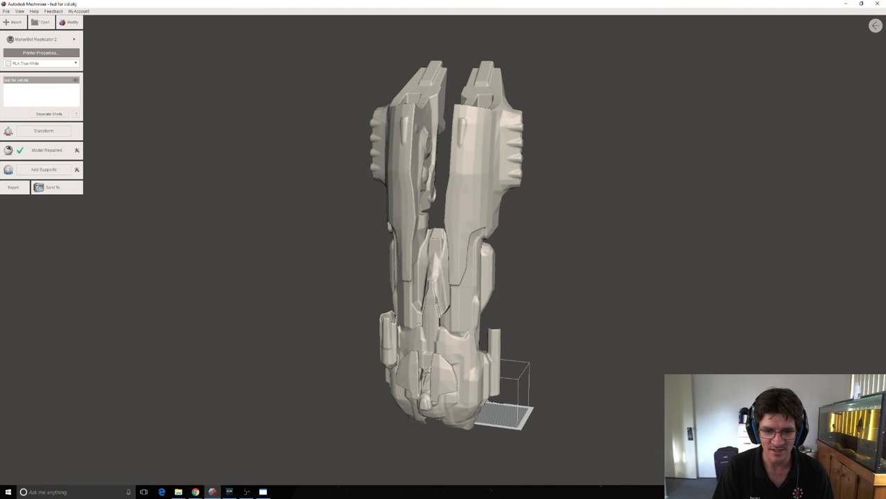
right_drag(444, 222, 460, 301)
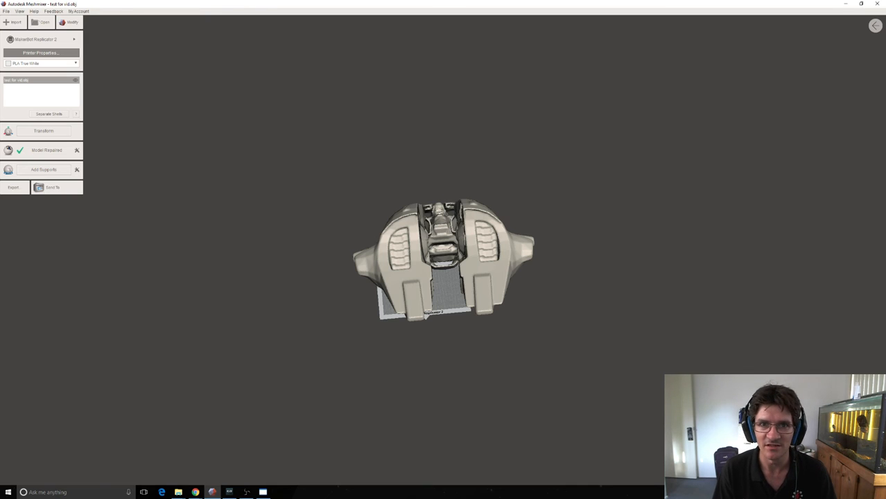
right_drag(460, 305, 501, 305)
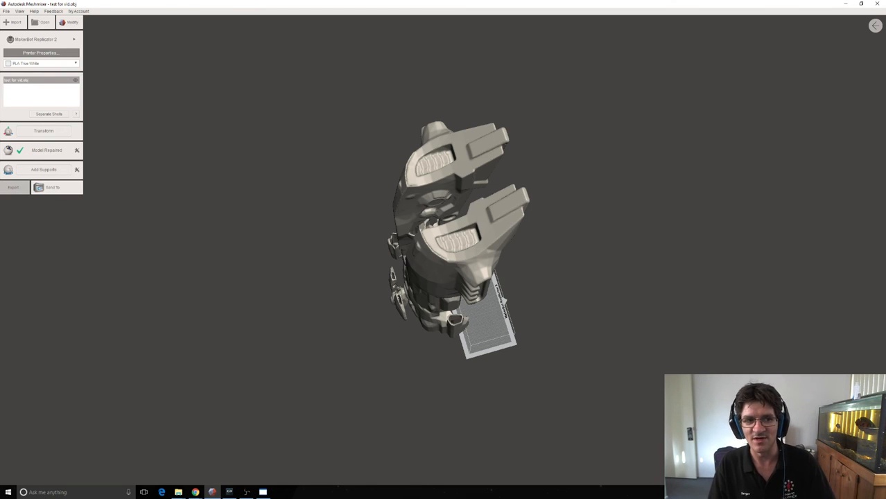
Check which file types the mesh export offers, leaving the model unexported.
click(14, 187)
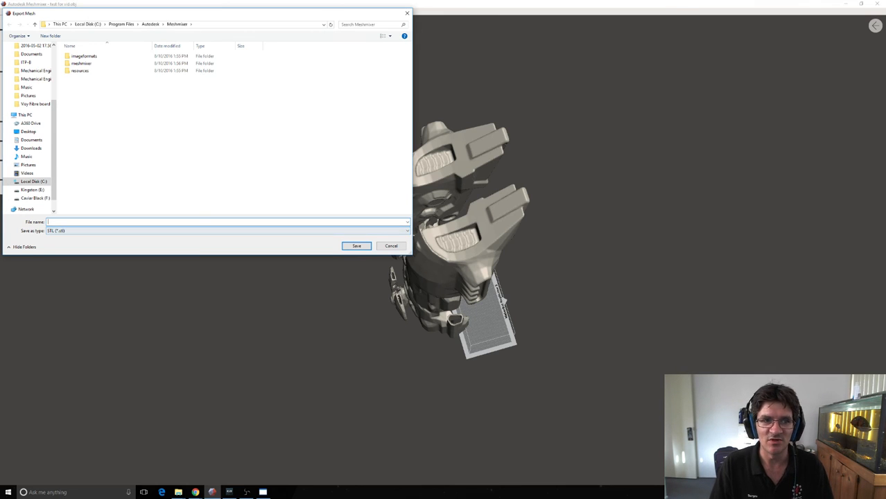
click(227, 231)
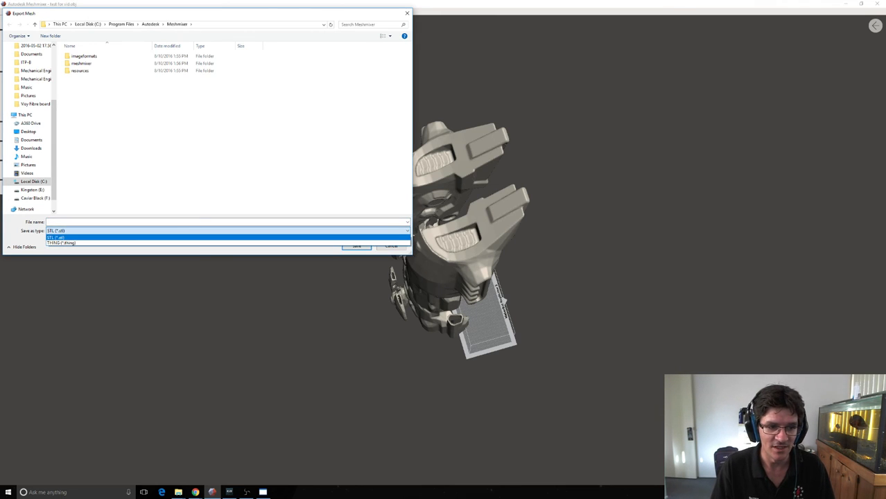
click(228, 231)
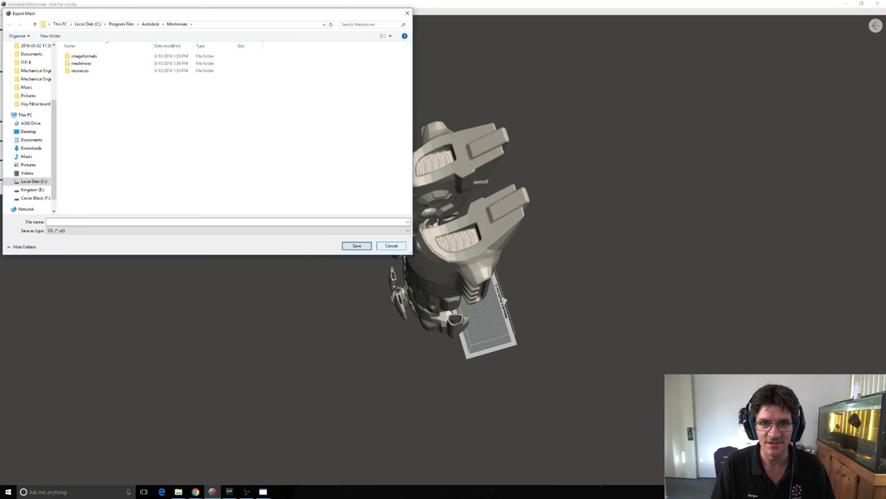
click(391, 246)
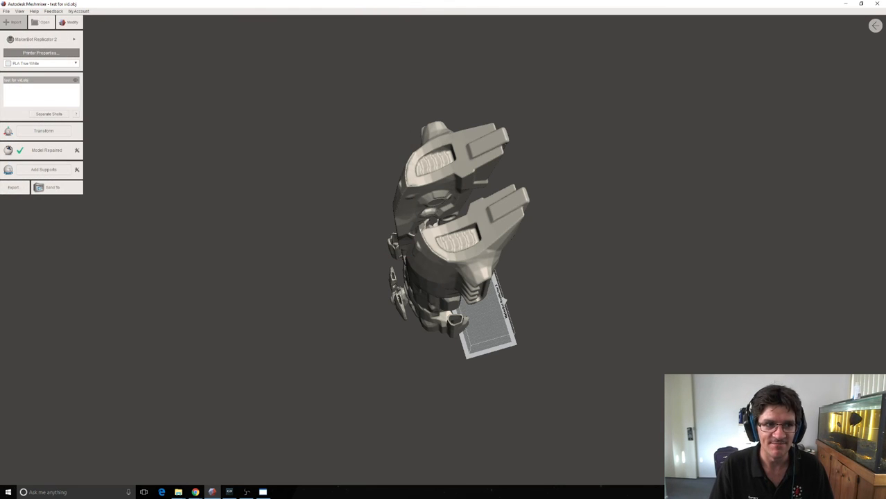
Open megathron.mix from the Documents folder, discarding the current scene.
click(6, 11)
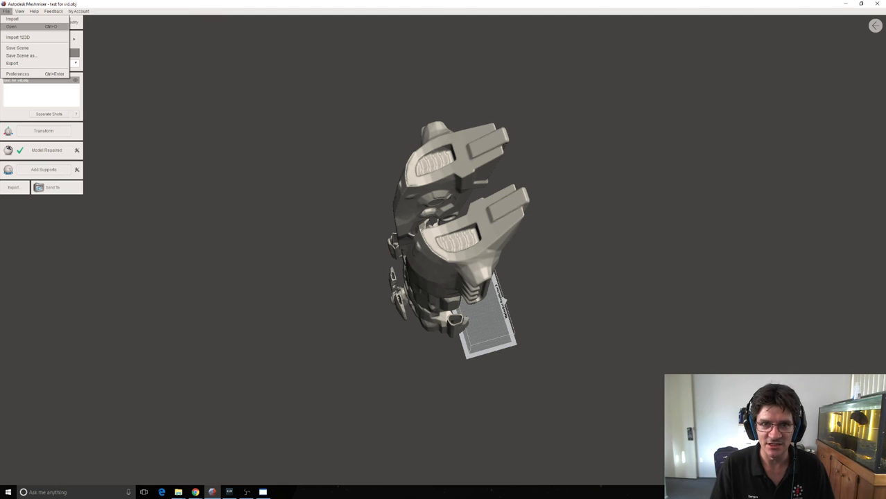
click(12, 26)
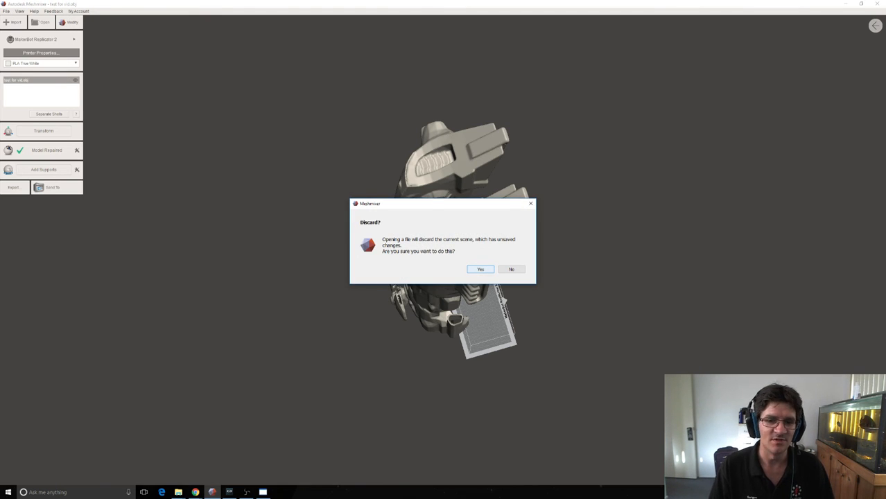
key(Return)
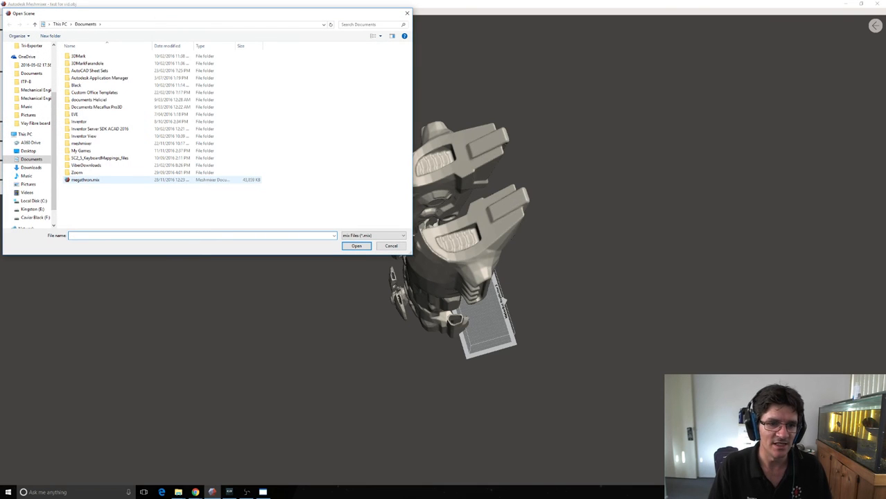
click(85, 181)
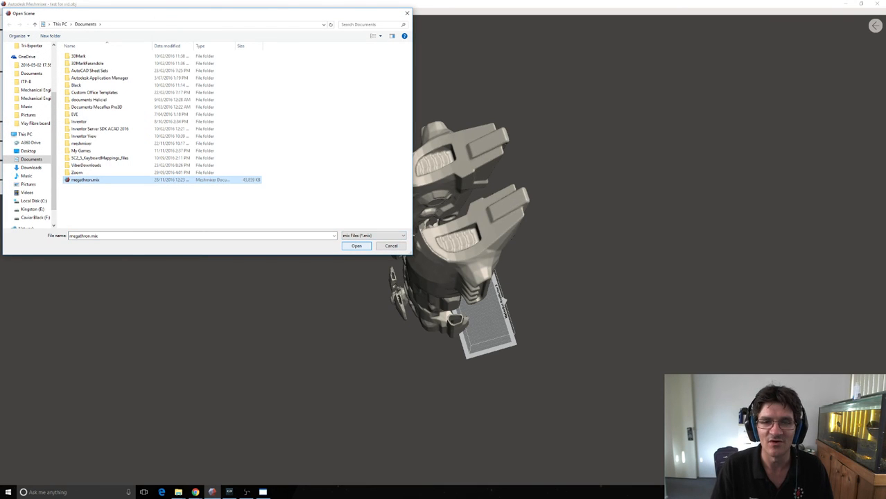
click(356, 246)
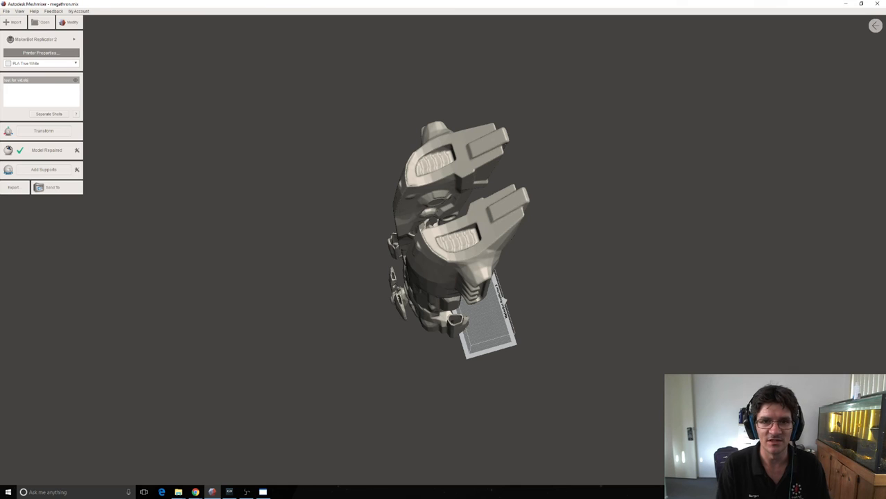
Examine how the megathron model sits on the MakerBot Replicator 2 print bed, viewing it centered from several sides.
scroll(479, 305, down, 3)
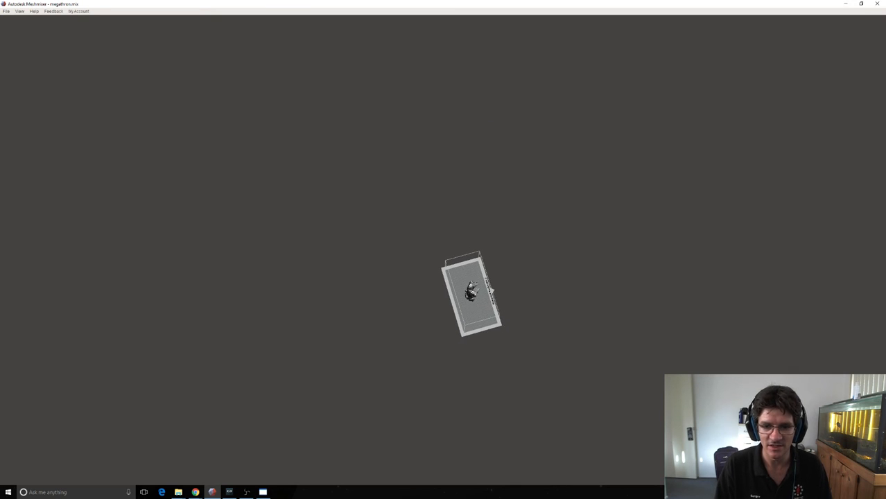
scroll(478, 305, up, 10)
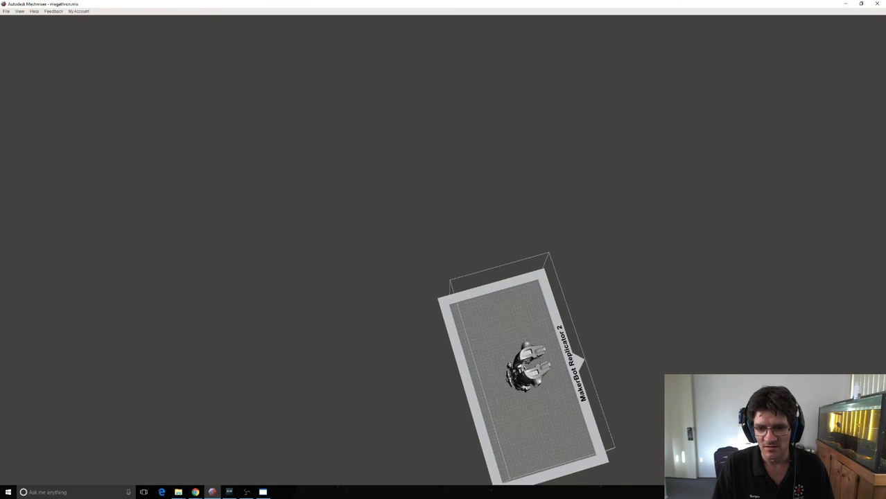
right_drag(478, 305, 585, 298)
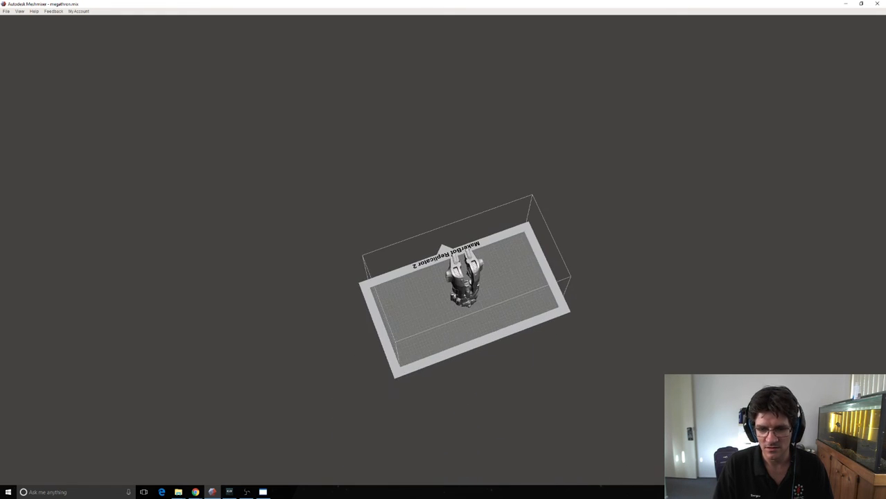
scroll(478, 305, up, 5)
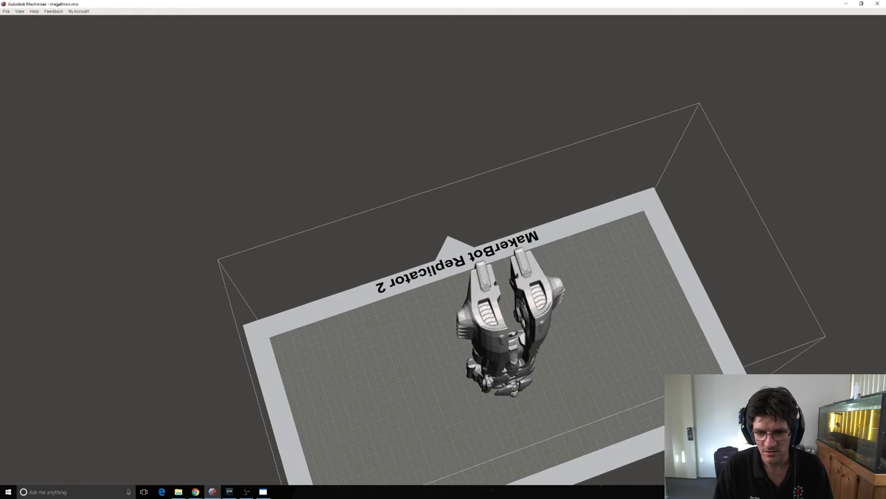
mouse_move(479, 305)
right_down()
mouse_move(426, 294)
mouse_move(416, 326)
mouse_move(485, 274)
mouse_move(491, 332)
mouse_move(478, 315)
right_up()
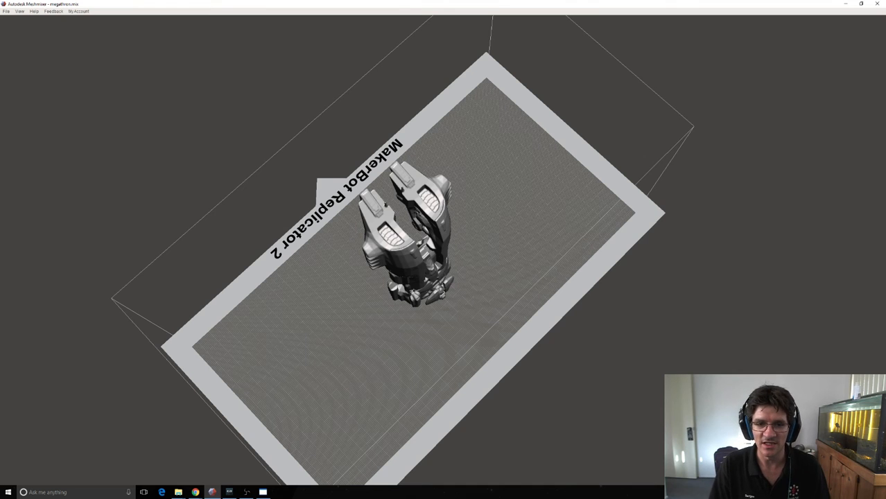
right_drag(430, 263, 478, 312)
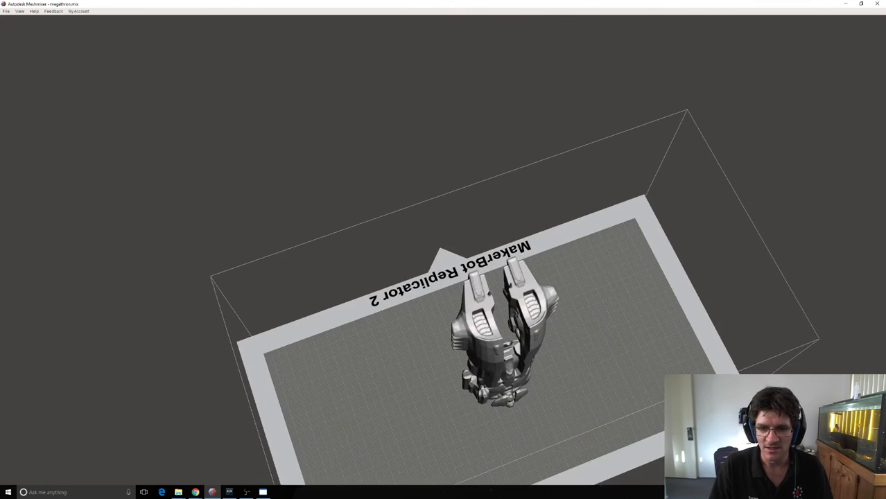
click(20, 11)
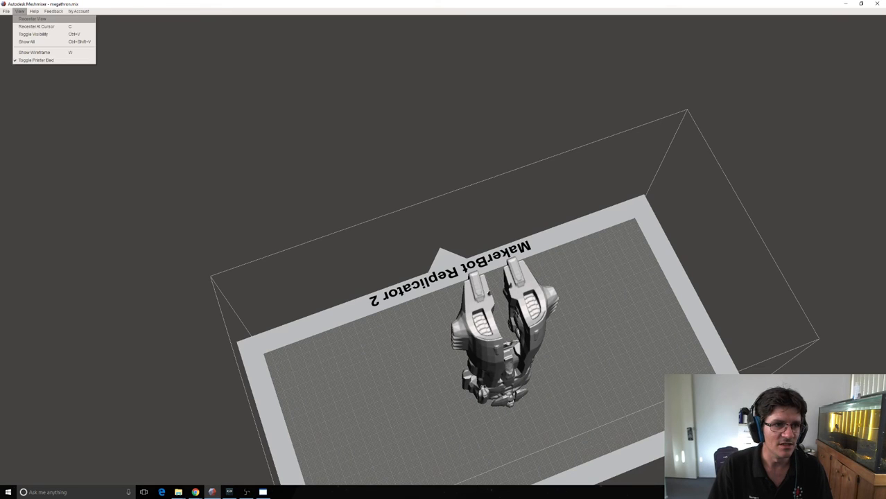
click(32, 19)
right_drag(451, 267, 733, 197)
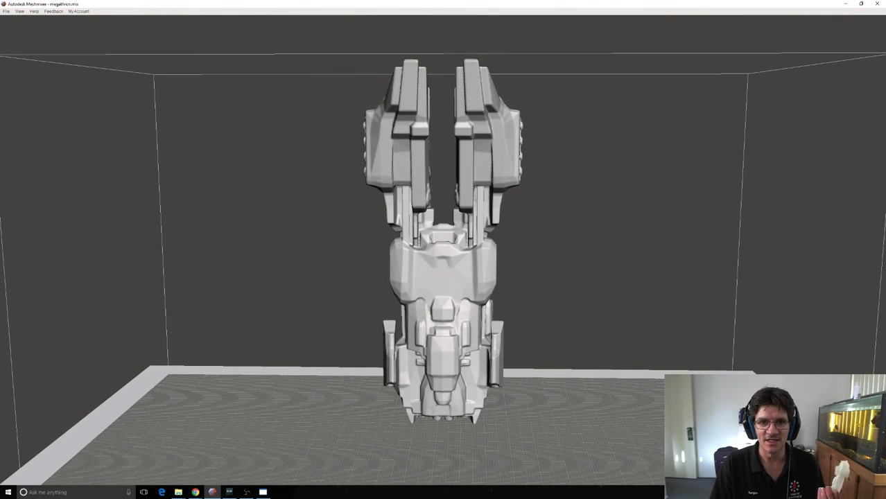
right_drag(444, 250, 386, 322)
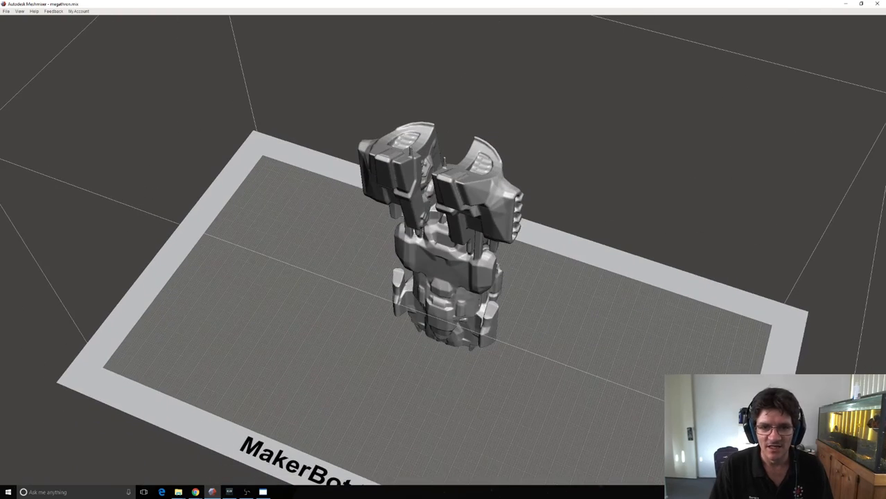
right_drag(443, 249, 208, 173)
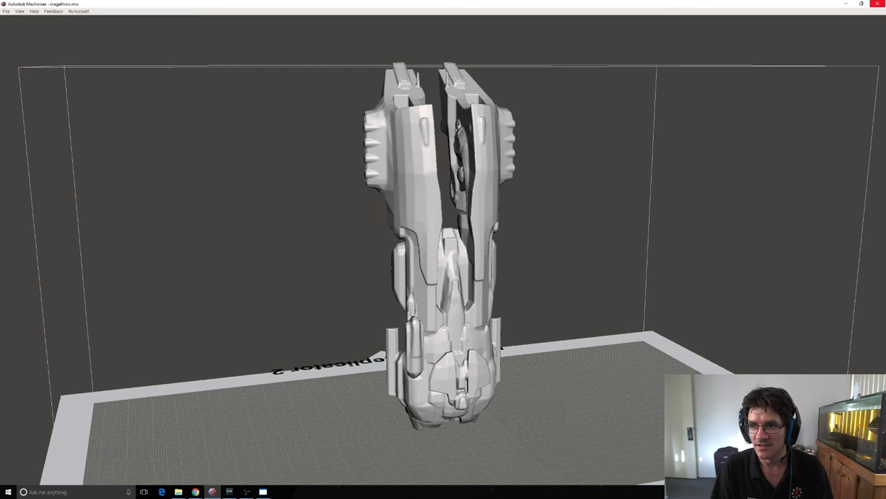
Close Meshmixer and switch to TriExporter, collapsing the Gallente battleship folder in the resource tree.
key(alt+F4)
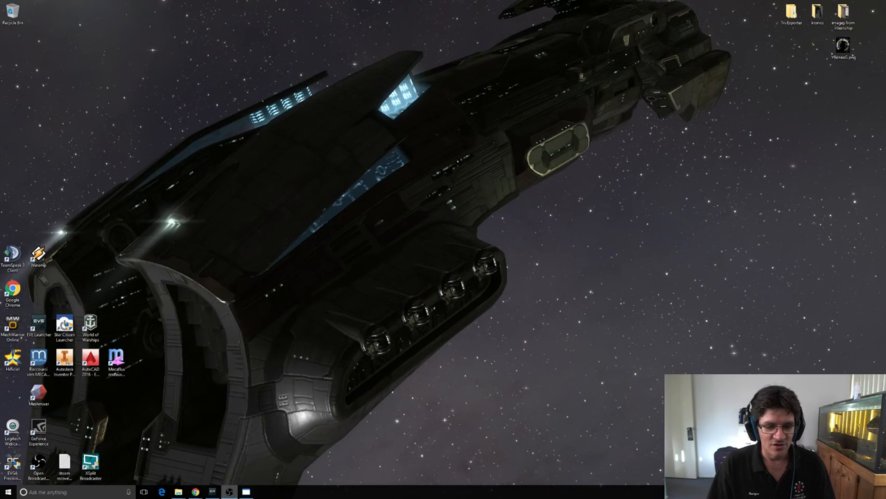
click(246, 492)
scroll(339, 250, up, 9)
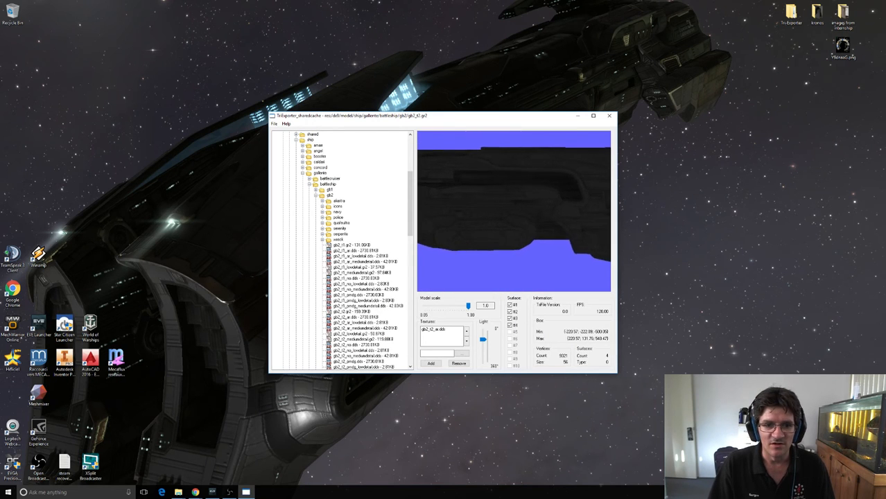
click(309, 185)
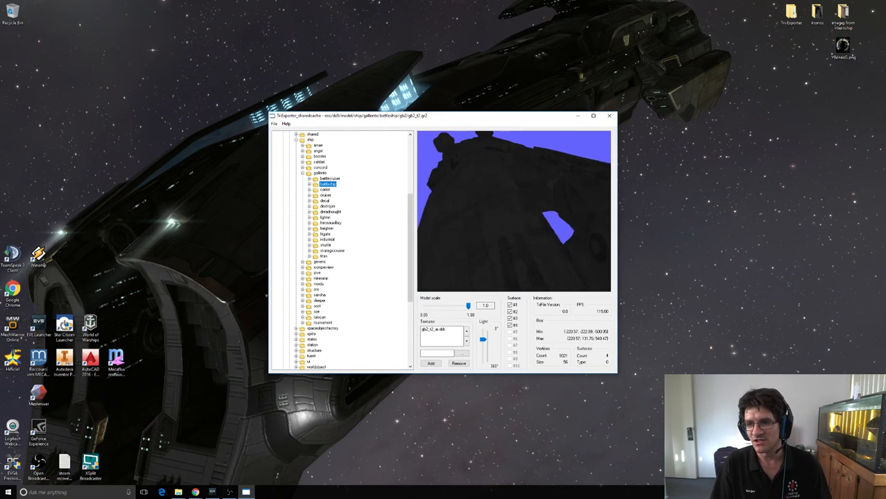
Look at the comments in the EVE Online Facebook group in the browser and return to TriExporter.
click(195, 492)
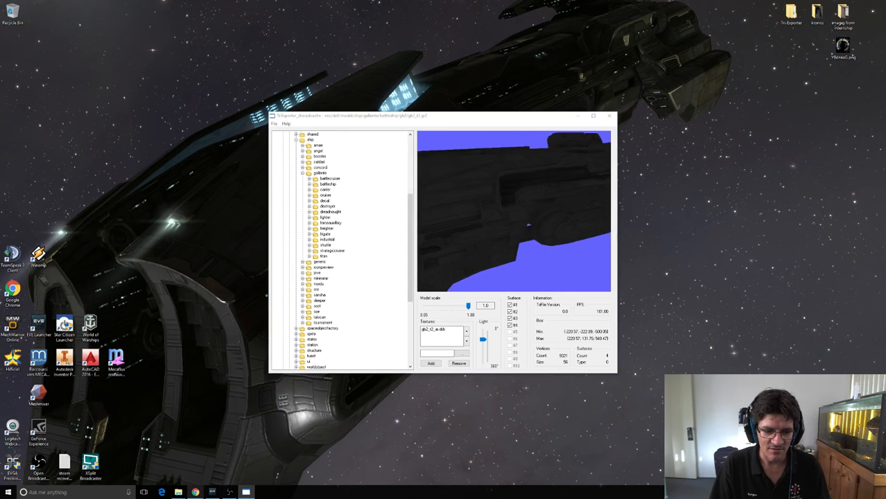
click(232, 460)
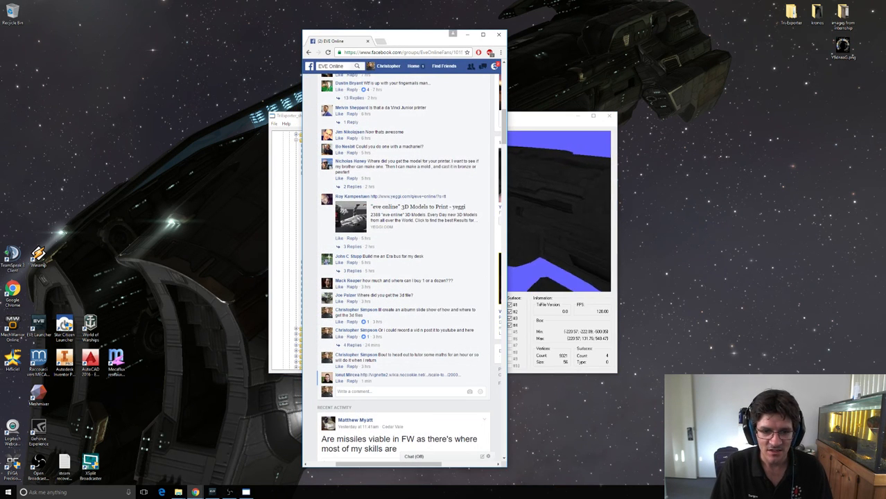
click(540, 206)
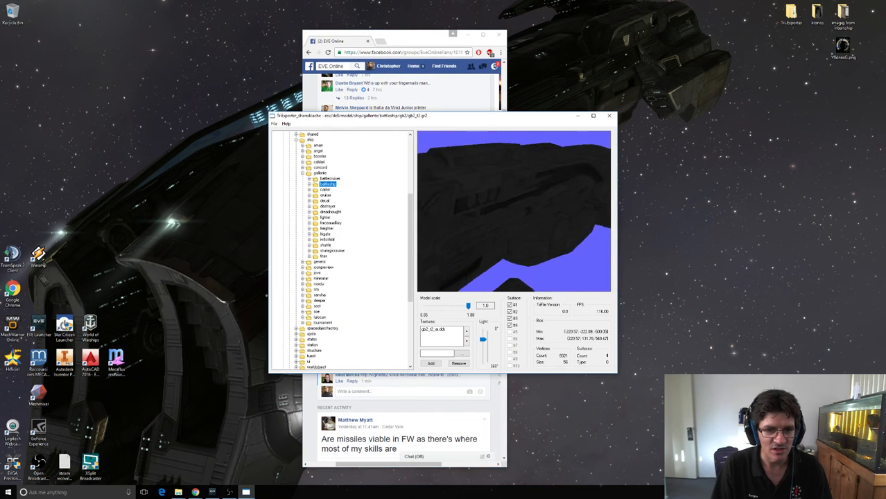
Collapse the gb2 folder and the whole gallente folder in the ship resource tree.
click(309, 184)
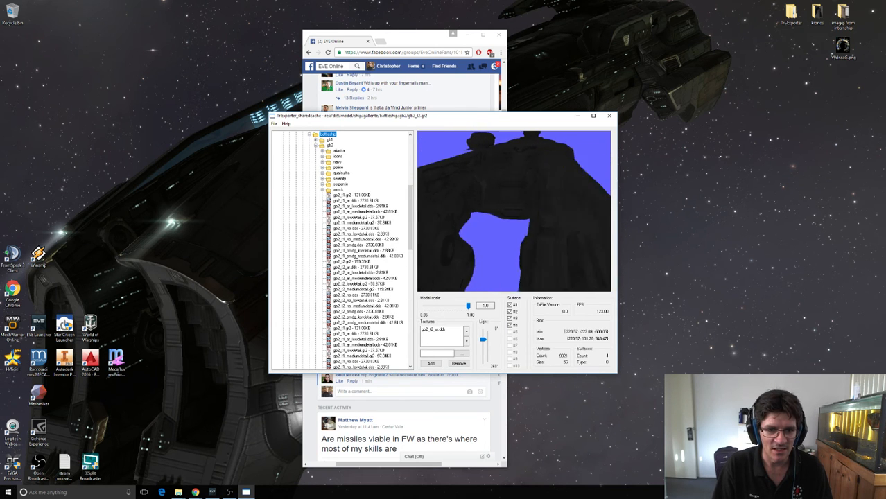
click(316, 146)
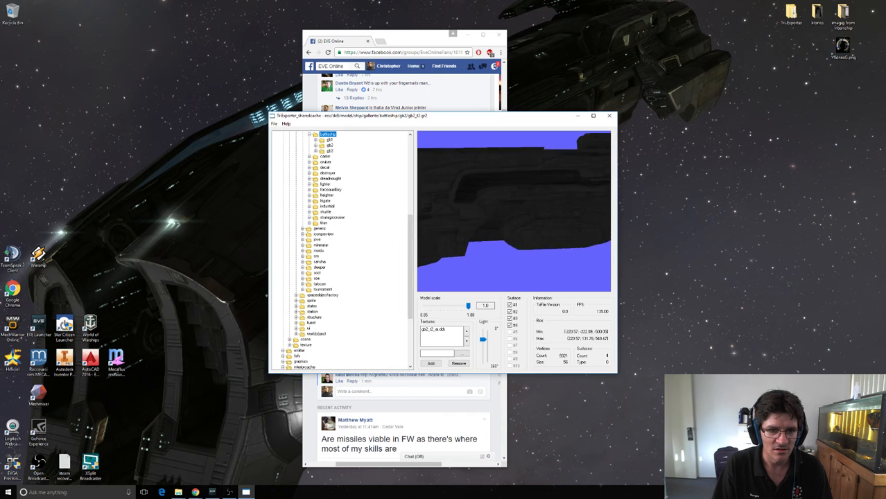
scroll(341, 249, up, 5)
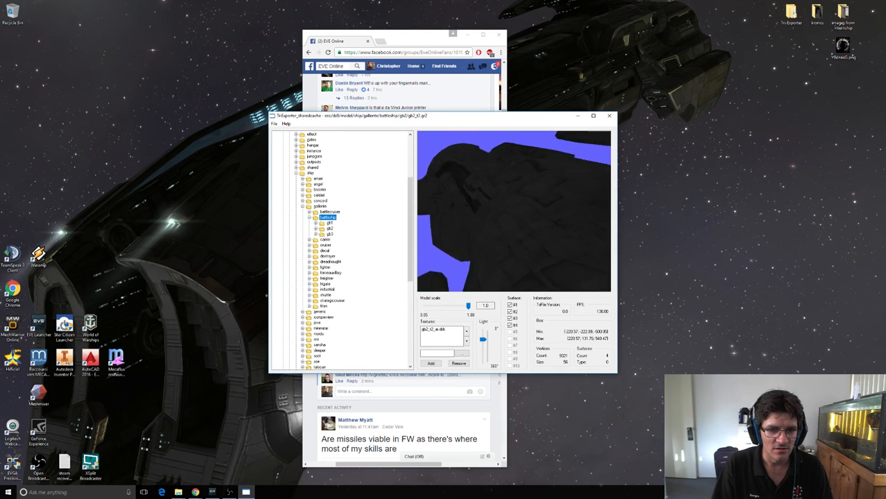
click(302, 207)
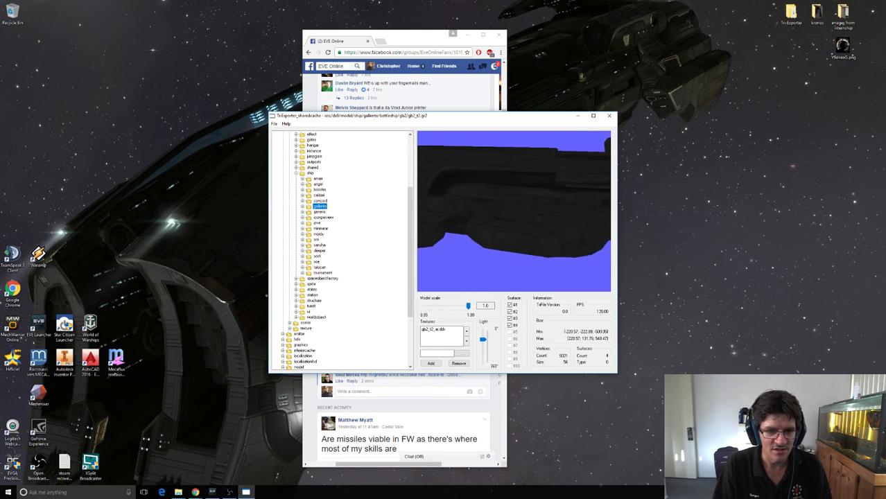
Load the angb1_t1.gr2 model from the angel ship's battleship/angb1 folder.
click(303, 185)
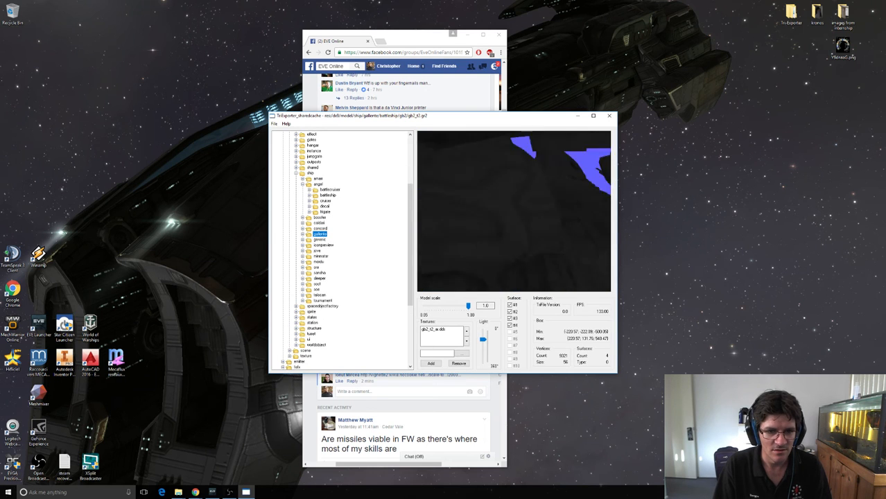
click(309, 196)
click(316, 201)
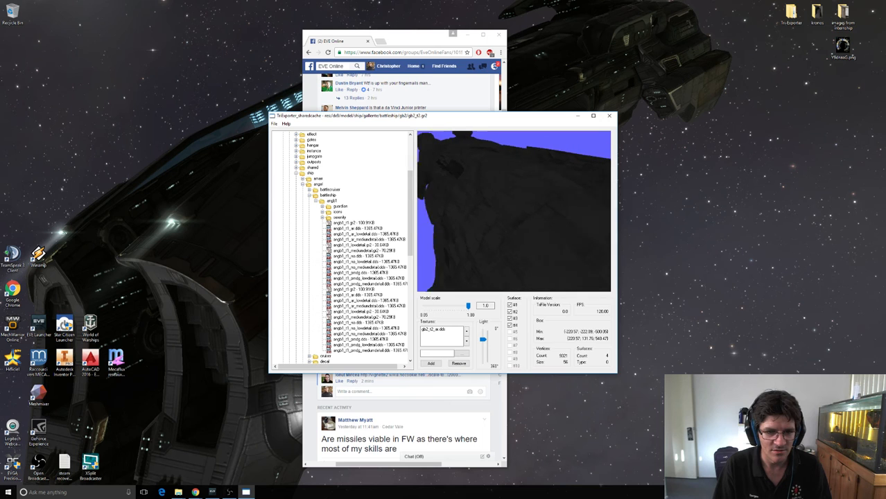
double_click(354, 223)
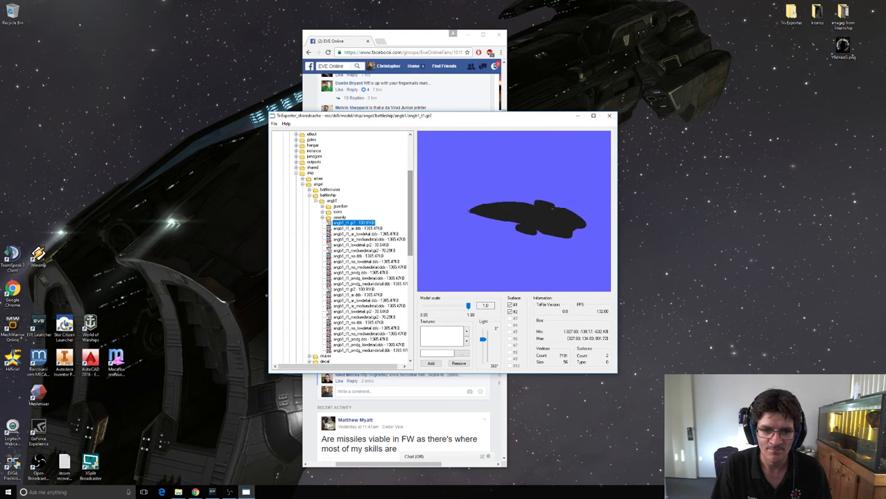
Apply the angb1_t1_ar.dds and angb1_t1_ar_mediumdetail.dds textures to the angel battleship and select the medium-detail one.
drag(410, 227, 410, 234)
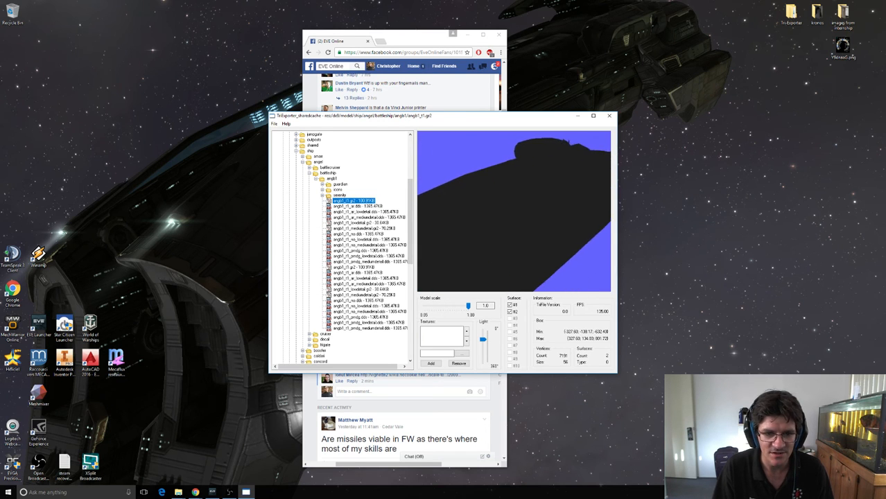
double_click(358, 206)
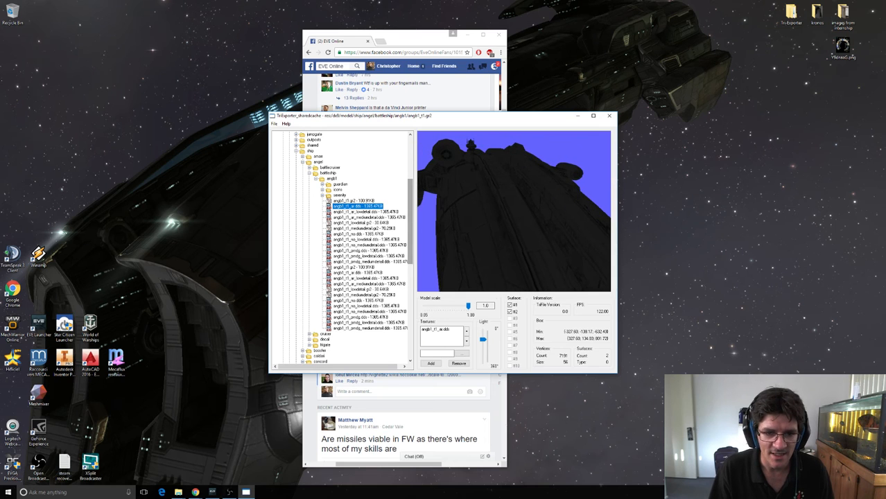
scroll(350, 246, down, 2)
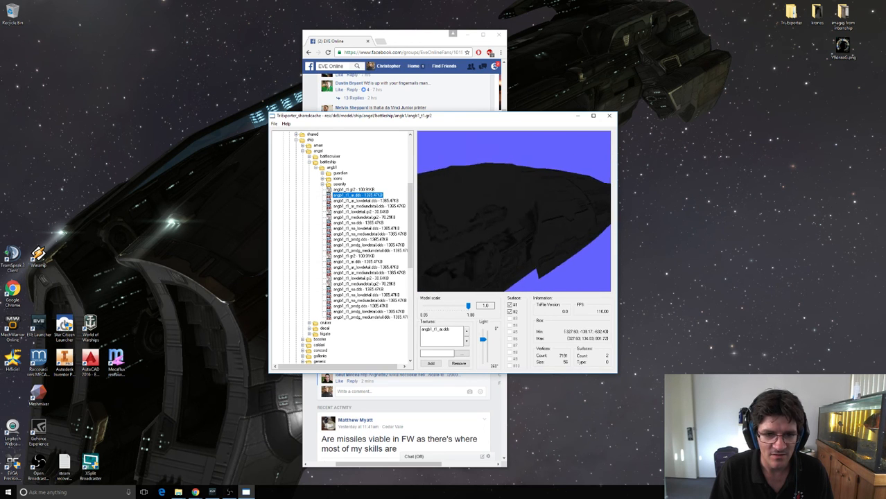
double_click(368, 205)
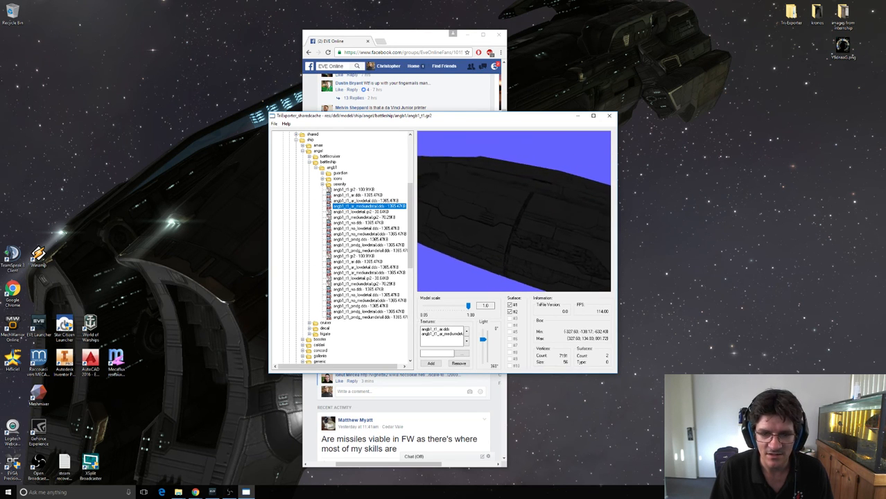
click(441, 334)
click(440, 329)
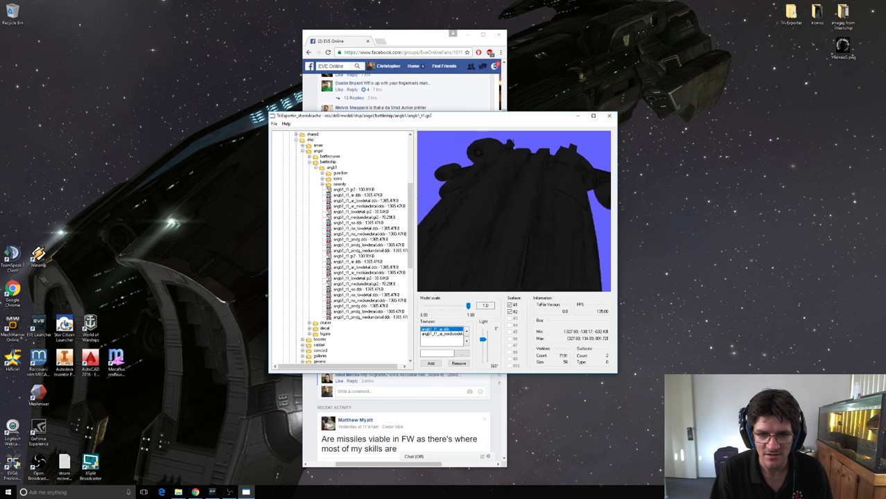
click(442, 334)
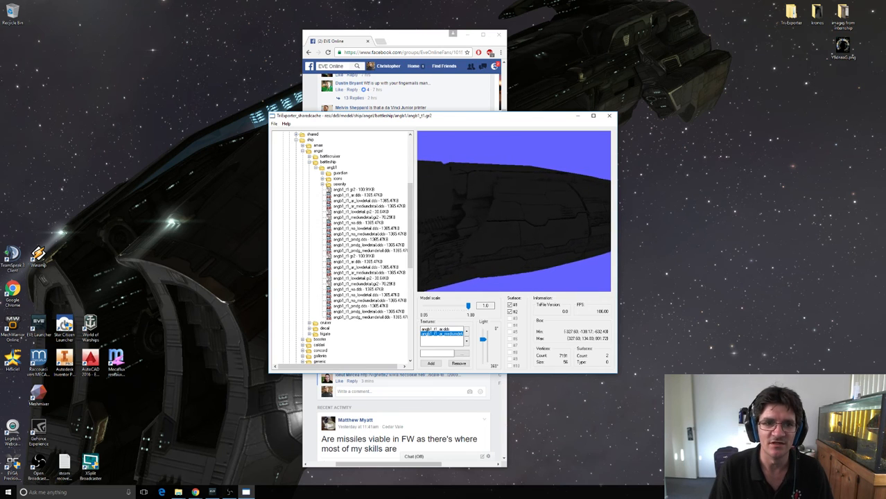
Export the angel battleship model to the Documents folder as an OBJ file named Macharial.
click(274, 124)
click(292, 154)
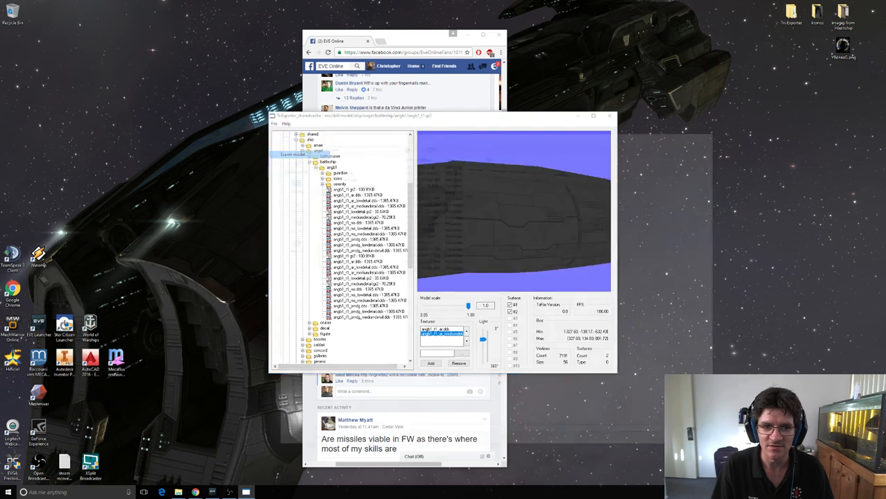
click(360, 443)
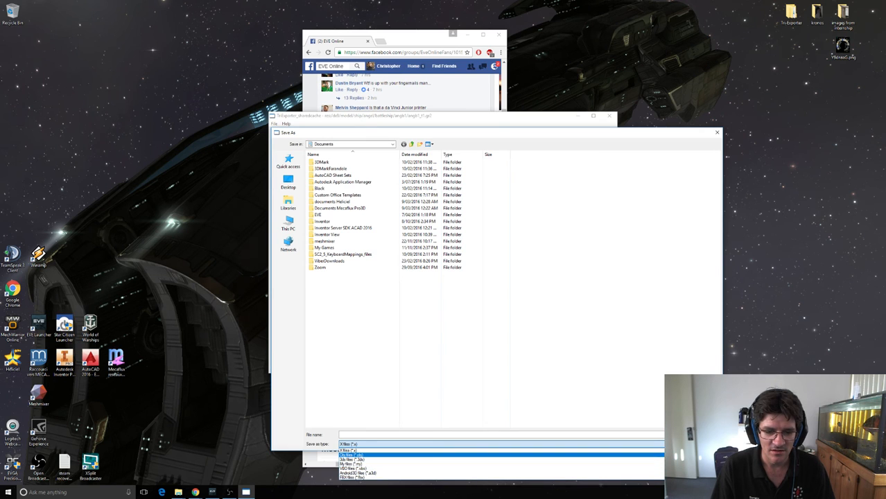
click(352, 455)
text(M)
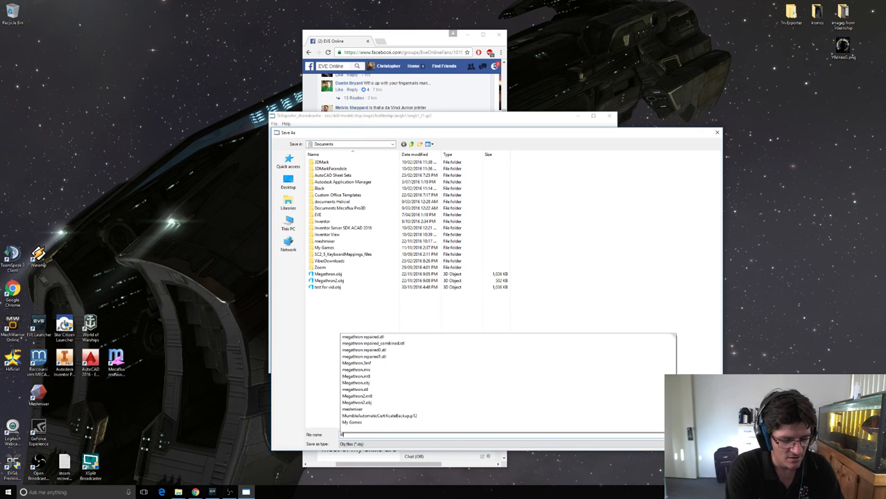
text(echaiai)
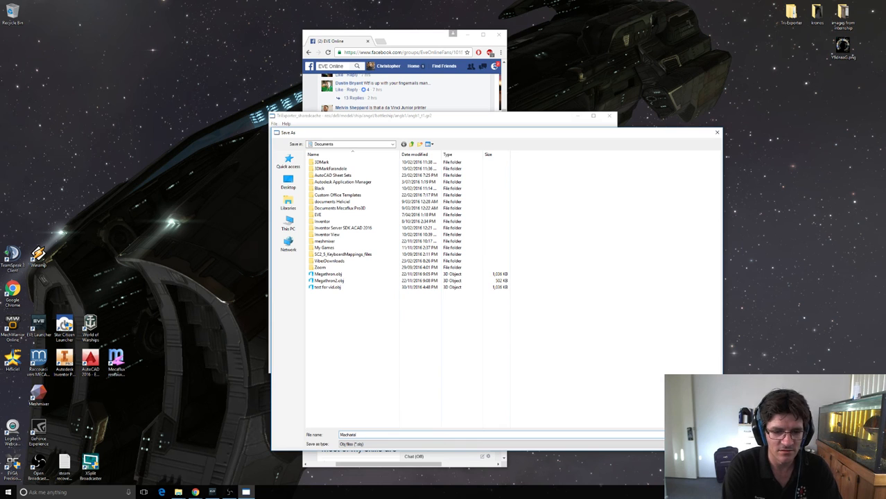
key(Return)
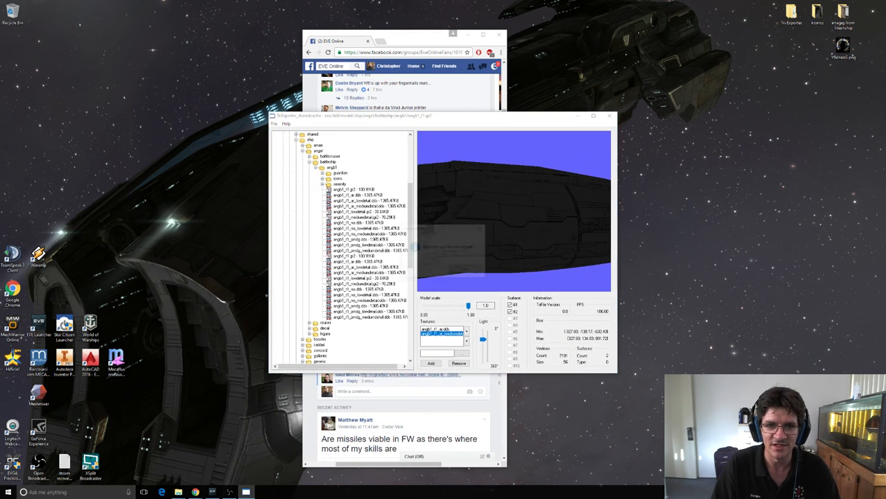
key(Return)
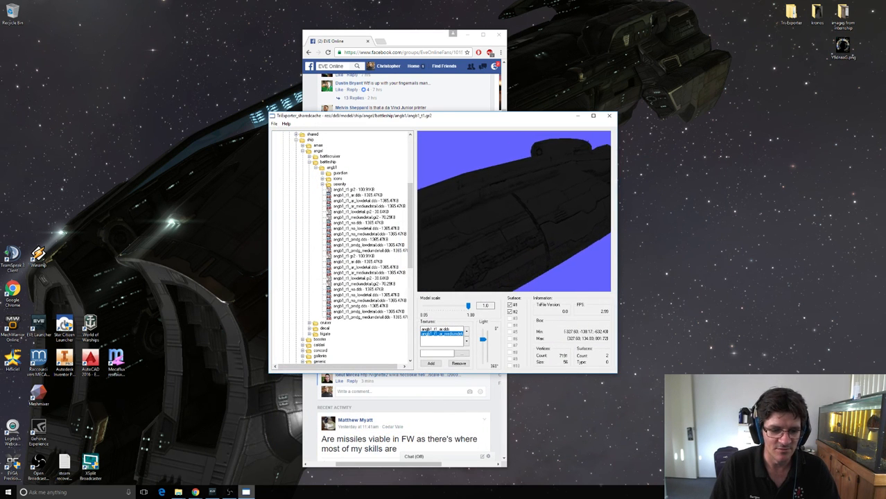
Switch to Meshmixer and import Macharial.obj from the Documents folder.
double_click(38, 393)
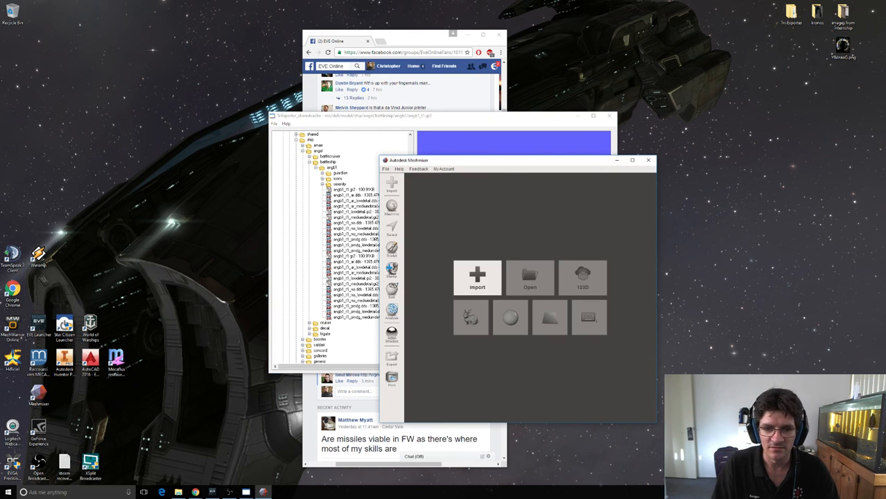
click(477, 277)
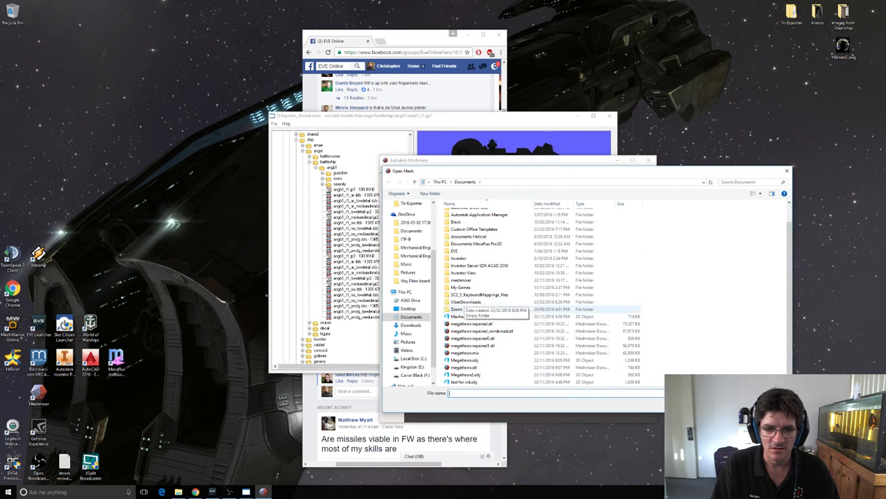
double_click(463, 317)
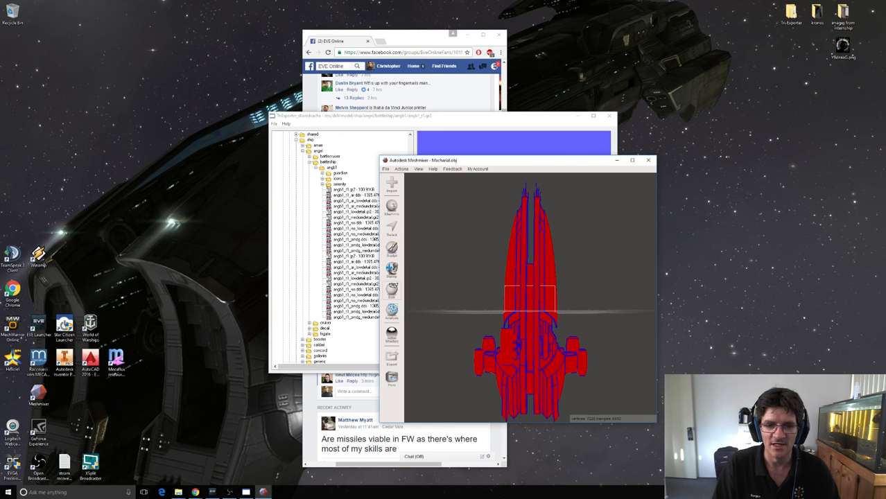
Try auto-repairing all mesh defects with the Inspector at a small threshold of 0.005 in a maximized window, and undo the repair.
click(392, 310)
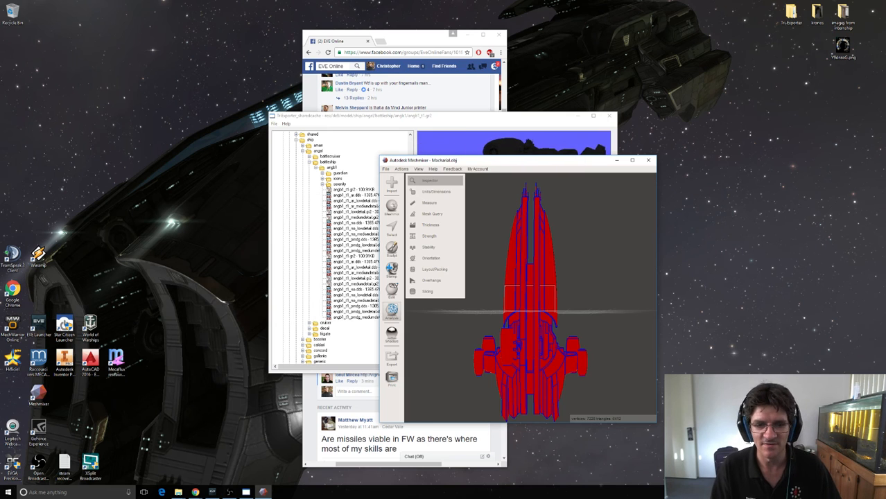
click(429, 180)
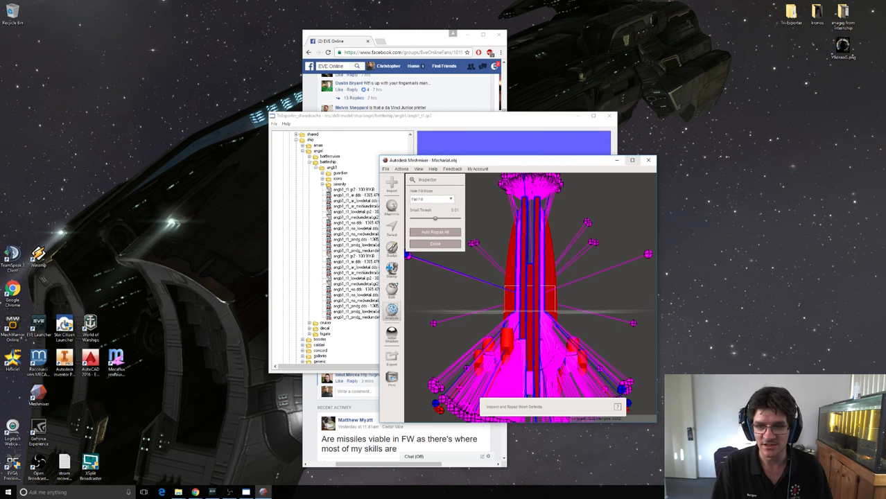
click(632, 160)
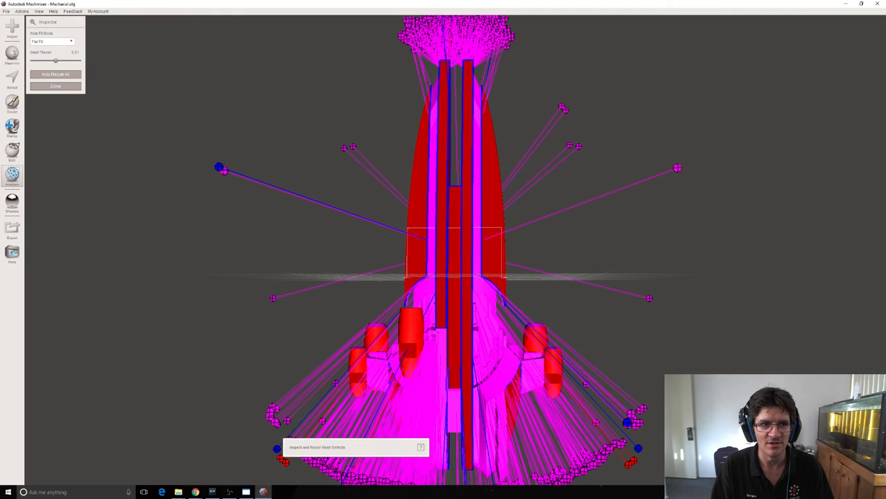
drag(55, 60, 44, 60)
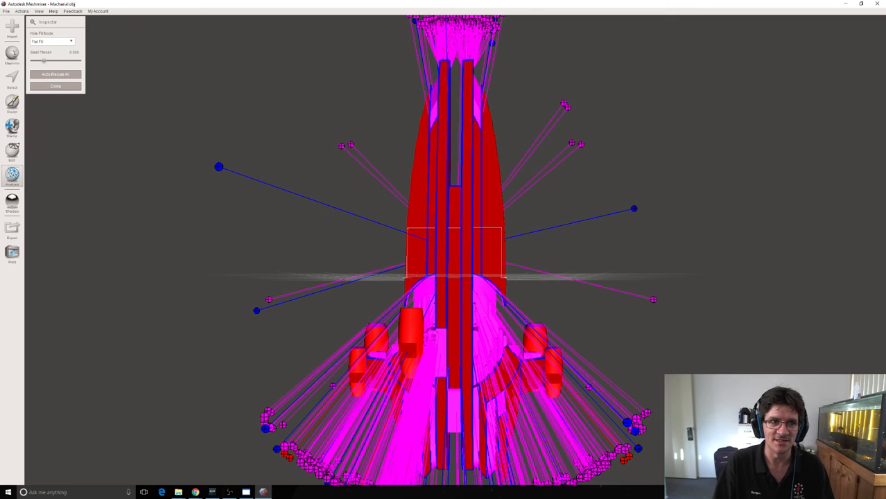
click(55, 74)
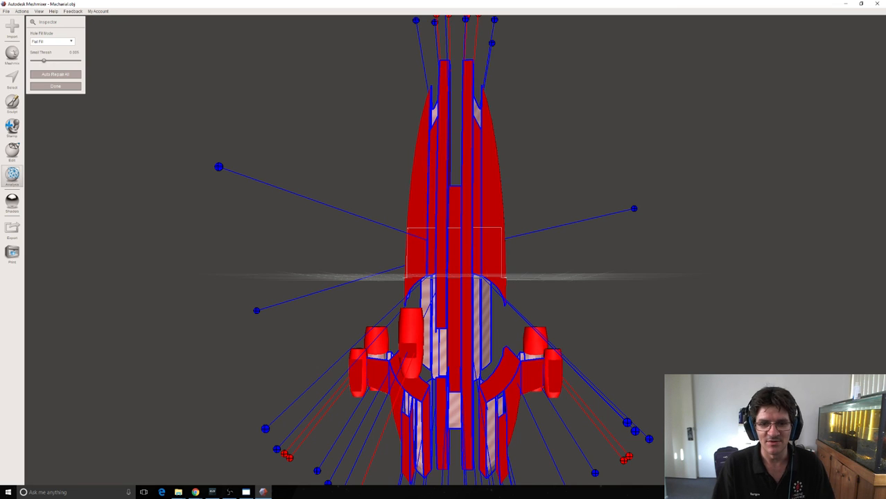
click(22, 11)
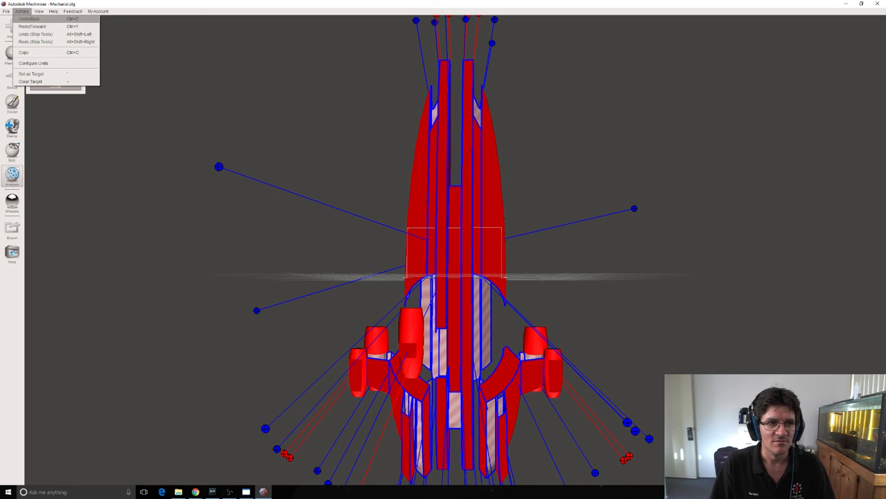
click(29, 19)
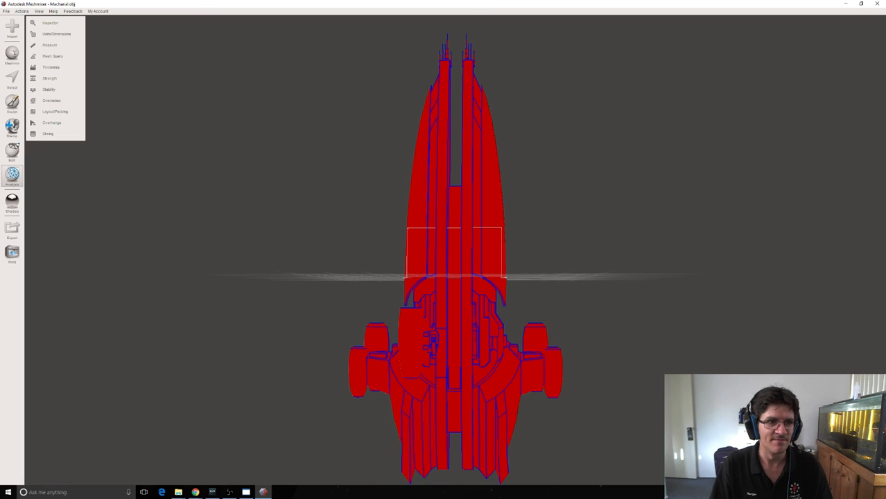
Auto-repair all mesh defects of the Macharial model with the Inspector, using Flat Fill and a small threshold of 0.
click(50, 23)
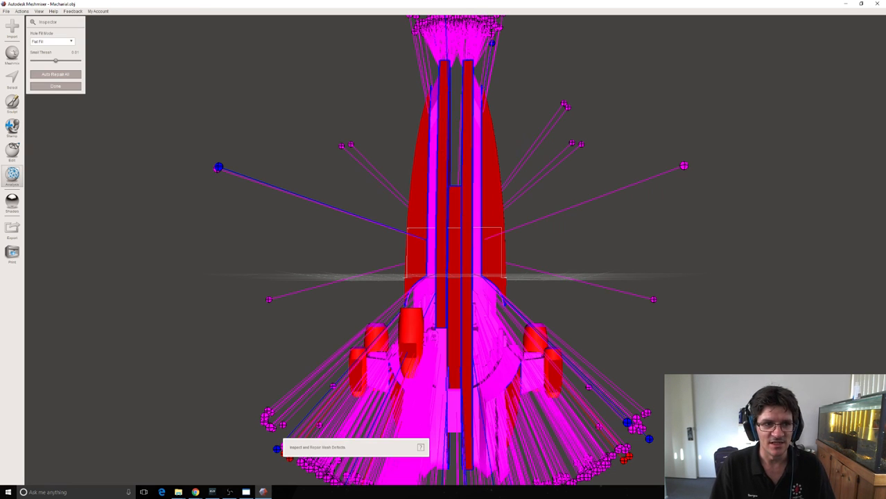
click(52, 41)
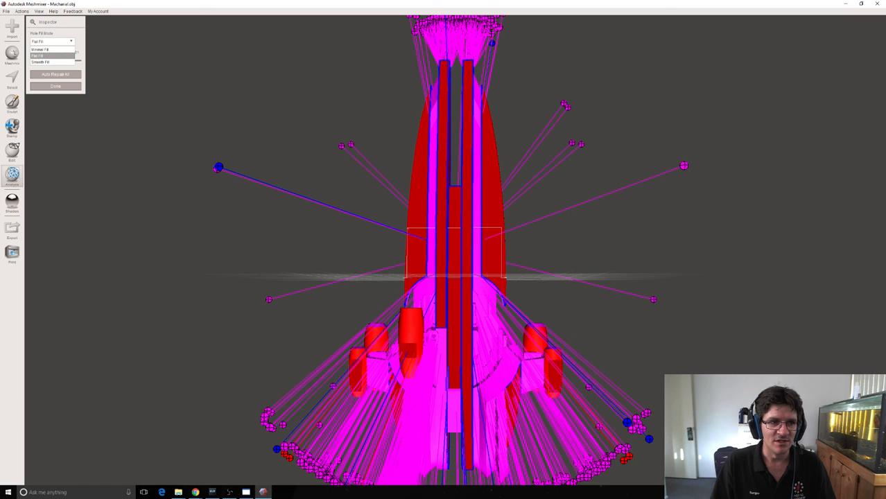
click(42, 56)
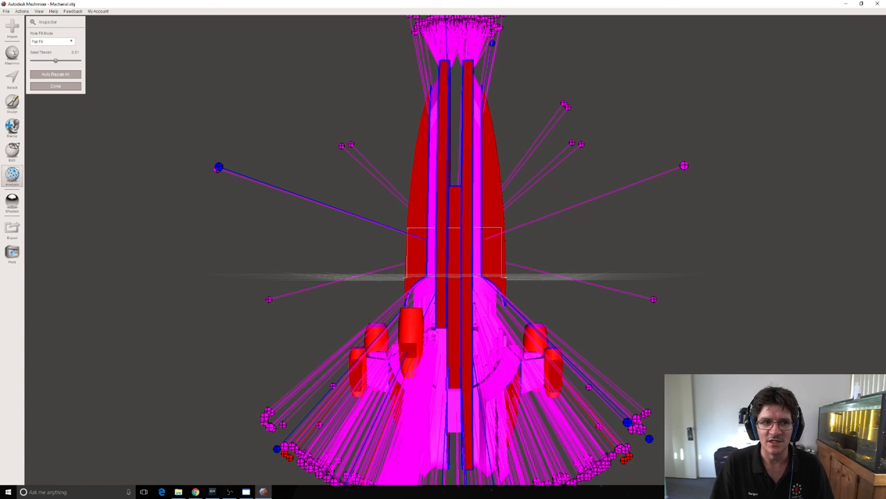
drag(56, 60, 31, 60)
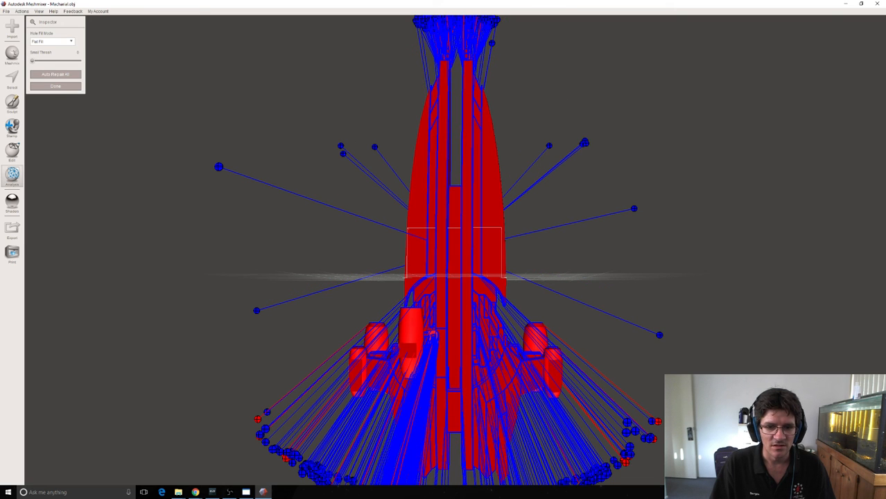
click(55, 74)
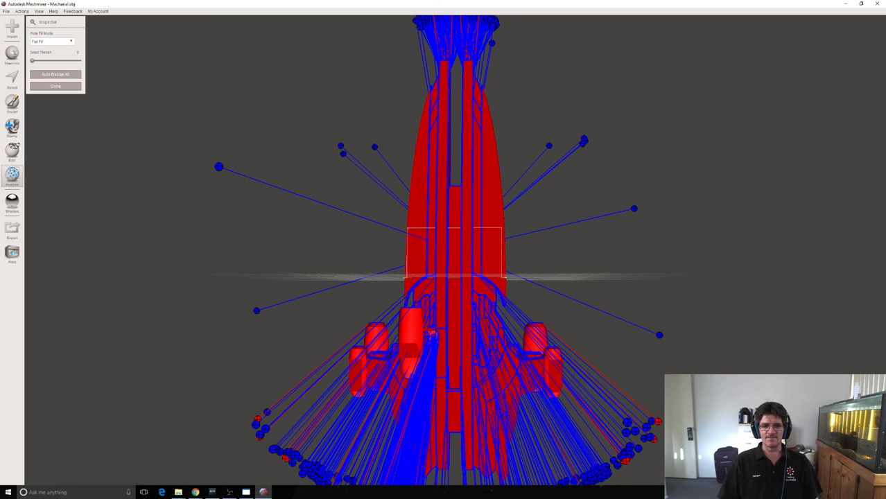
scroll(455, 250, up, 1)
scroll(455, 250, down, 2)
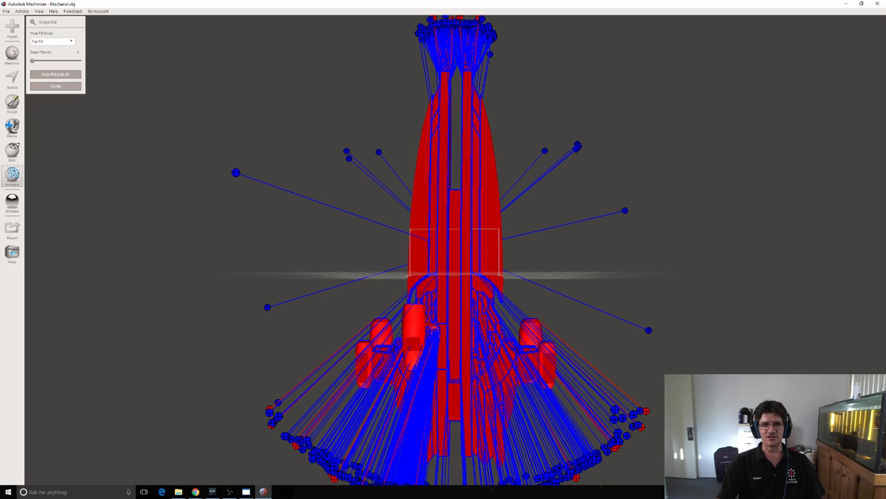
Clear the desktop by minimizing Meshmixer, closing TriExporter and minimizing the browser window.
click(844, 4)
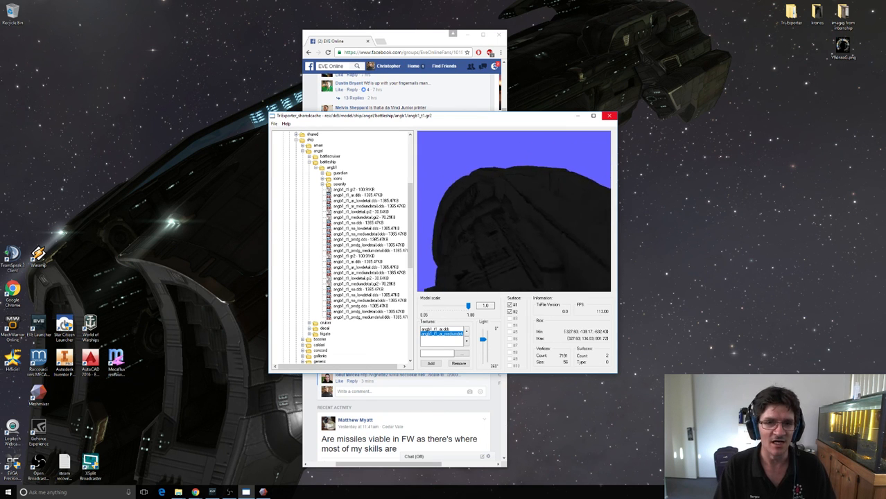
drag(513, 211, 478, 211)
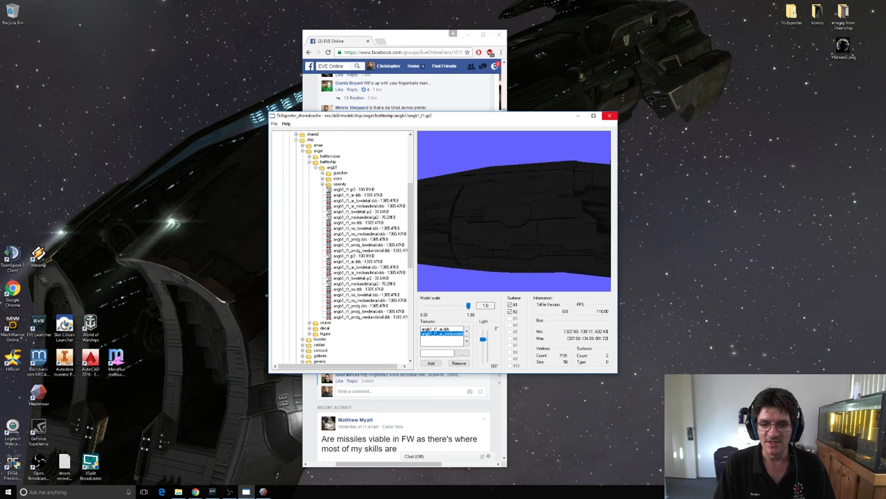
click(609, 115)
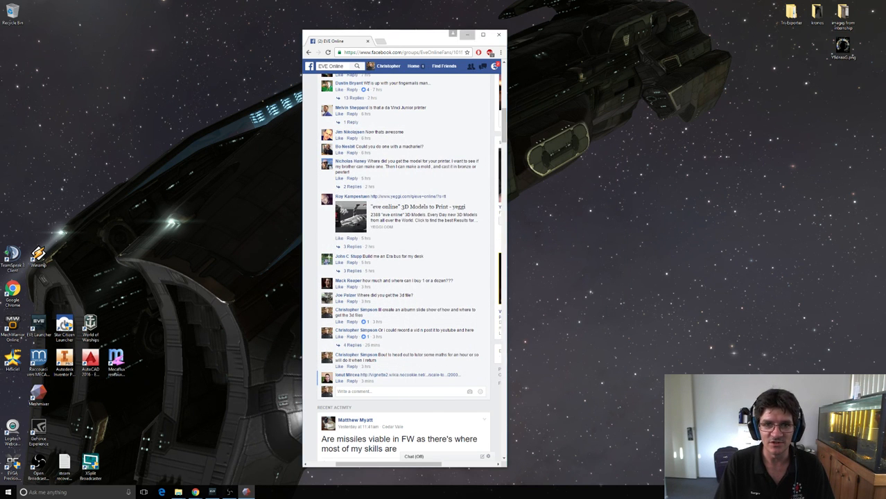
click(452, 33)
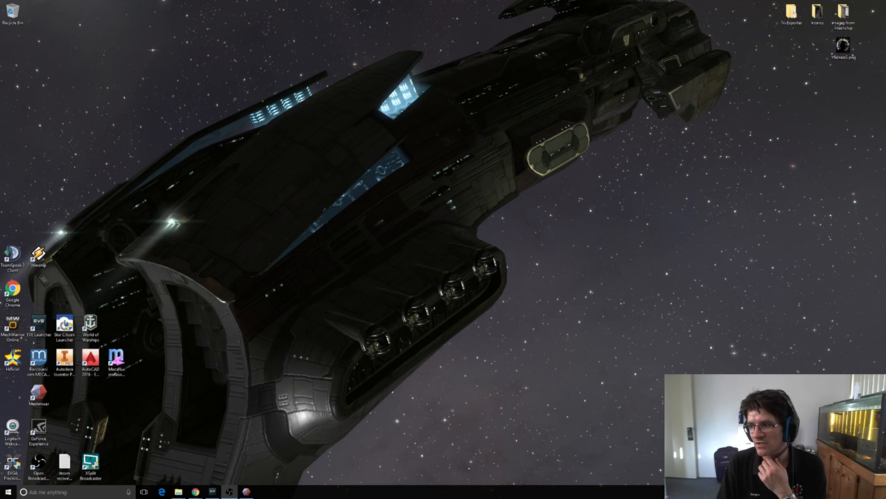